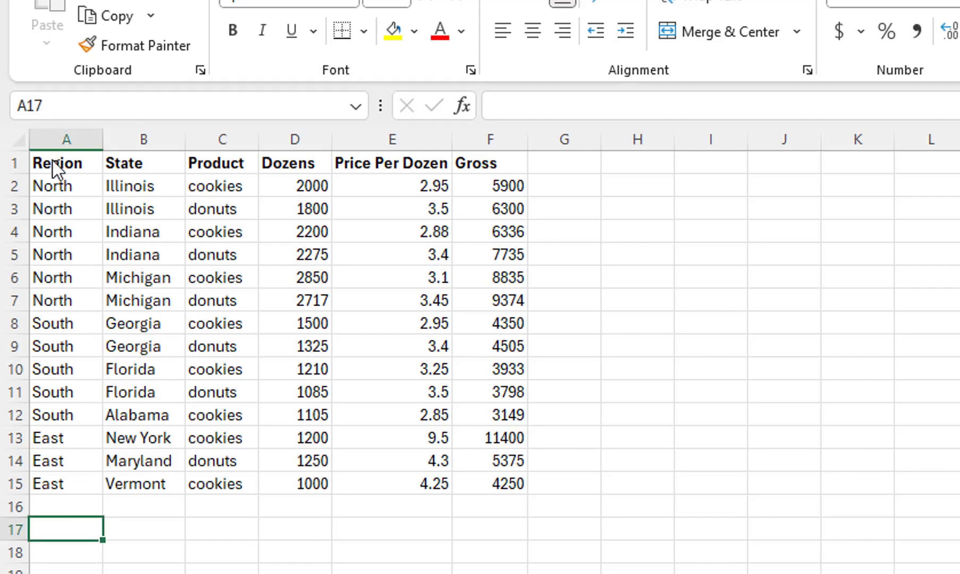
Format A1:F15 as a table with a light blue banded style and header filter buttons
{"action": "left_click_drag", "start_coordinate": [53, 160], "coordinate": [457, 478]}
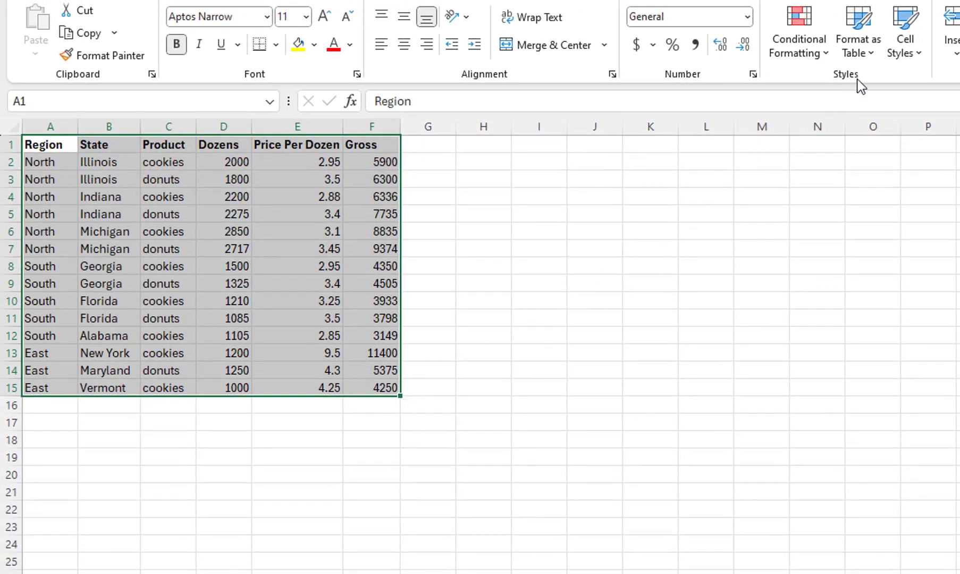
{"action": "left_click", "coordinate": [866, 47]}
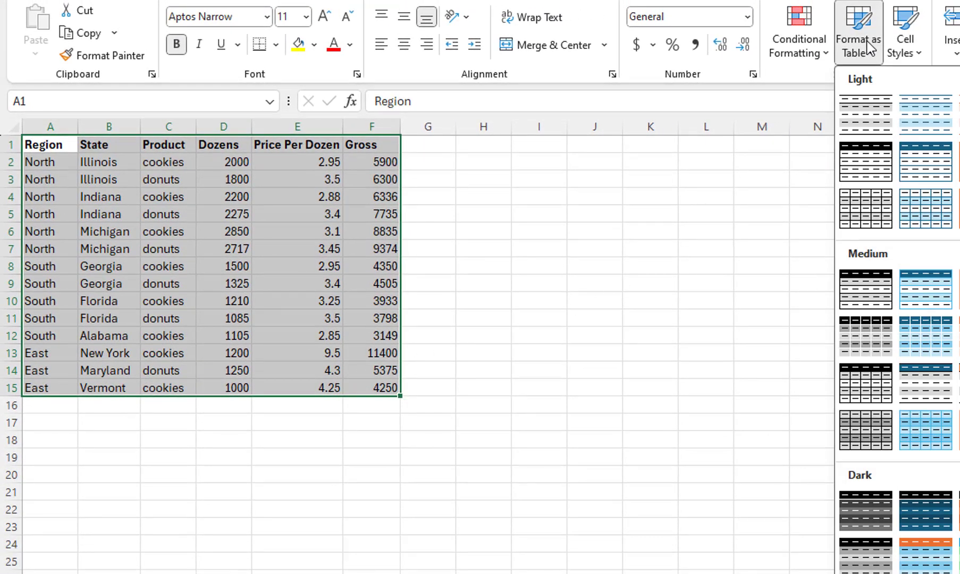
{"action": "left_click", "coordinate": [922, 168]}
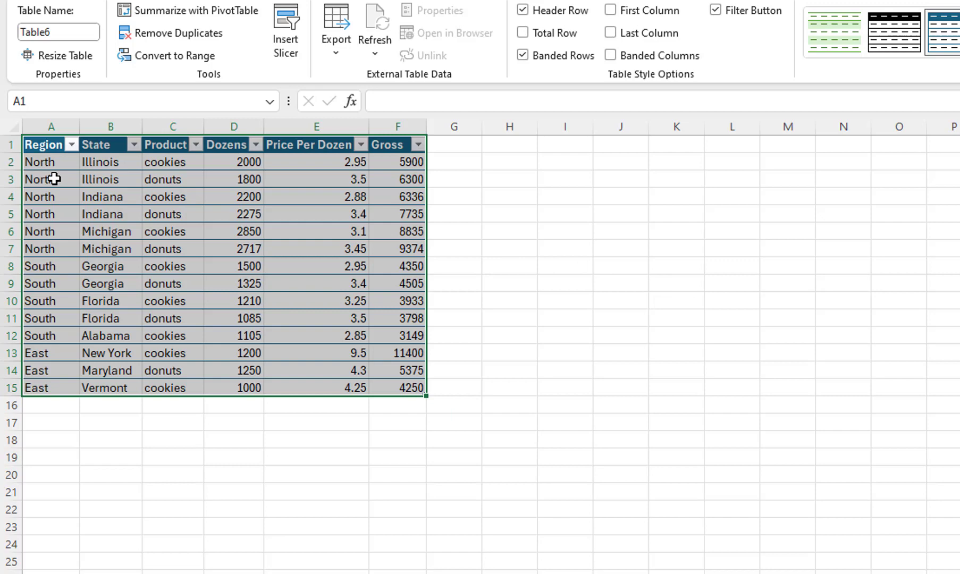
Select Region through Dozens (A1:D15) and insert a Sunburst chart via Quick Analysis
{"action": "left_click", "coordinate": [40, 166]}
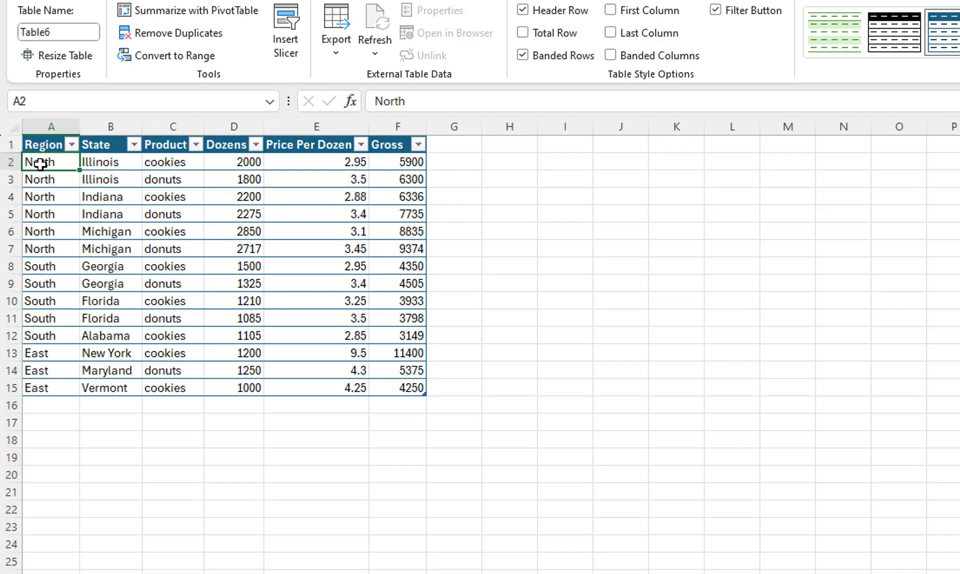
{"action": "left_click_drag", "start_coordinate": [43, 161], "coordinate": [228, 379]}
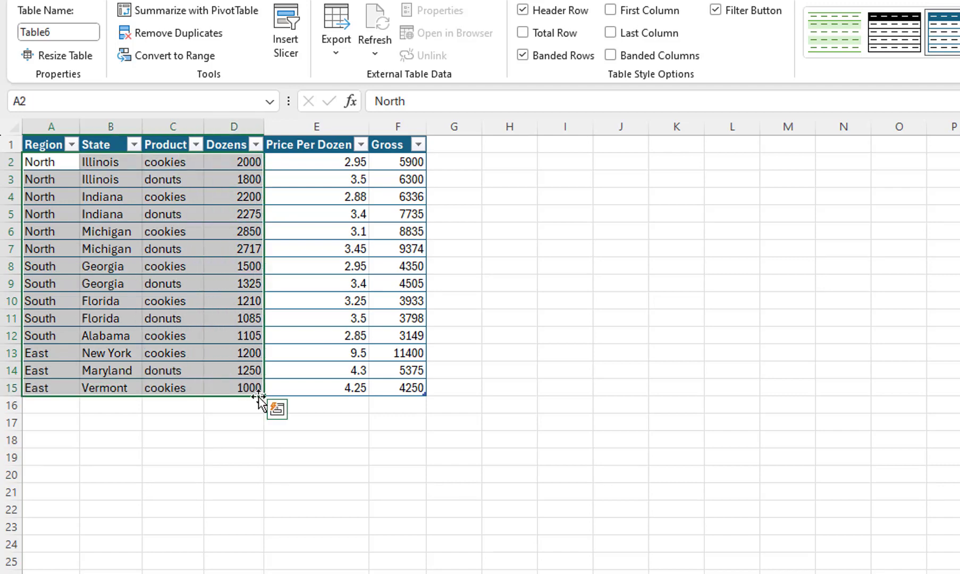
{"action": "left_click", "coordinate": [277, 409]}
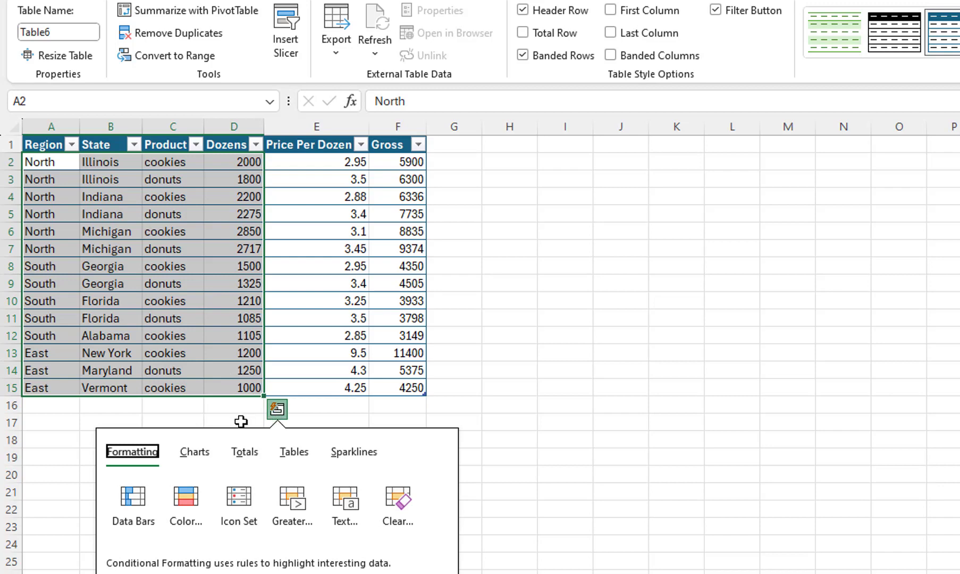
{"action": "left_click", "coordinate": [204, 453]}
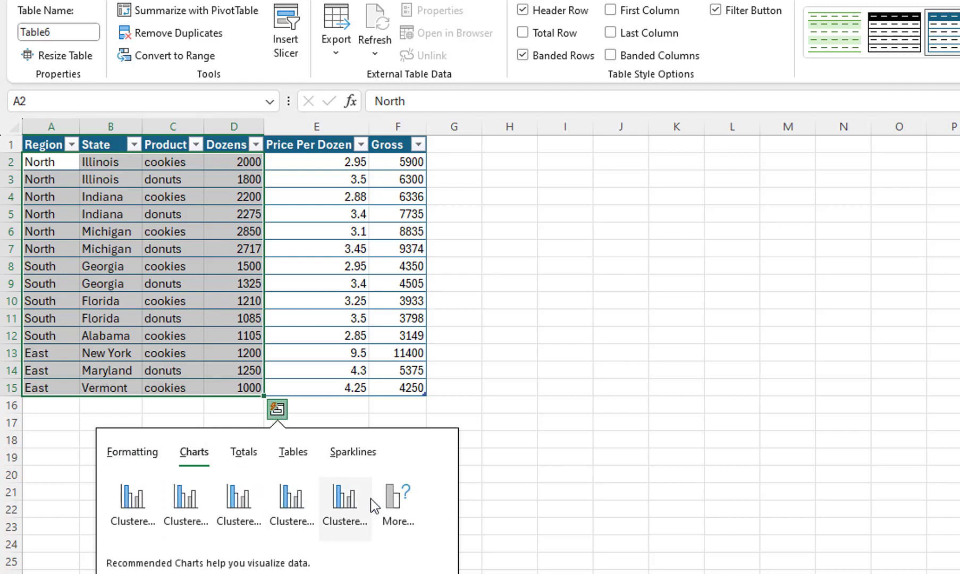
{"action": "left_click", "coordinate": [397, 504]}
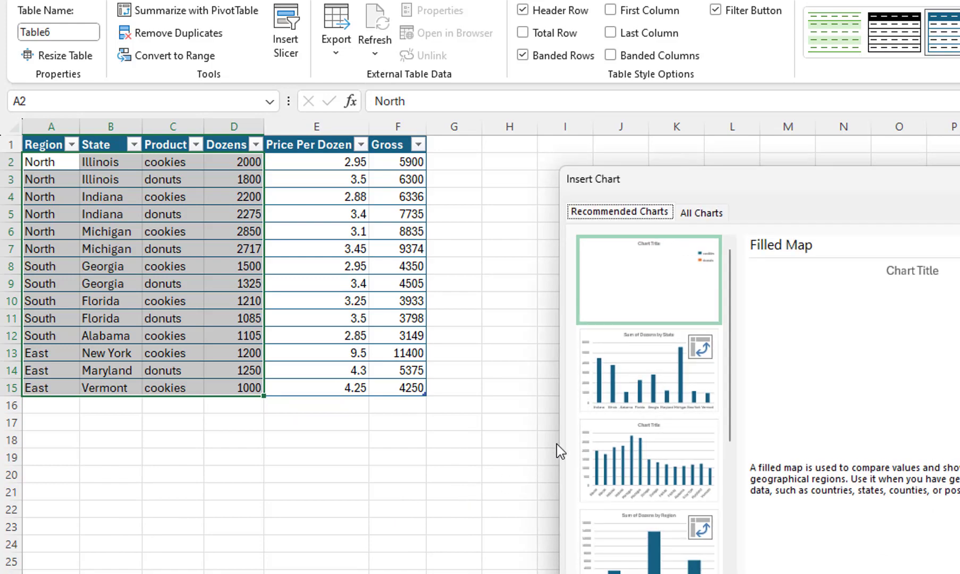
{"action": "left_click", "coordinate": [699, 212]}
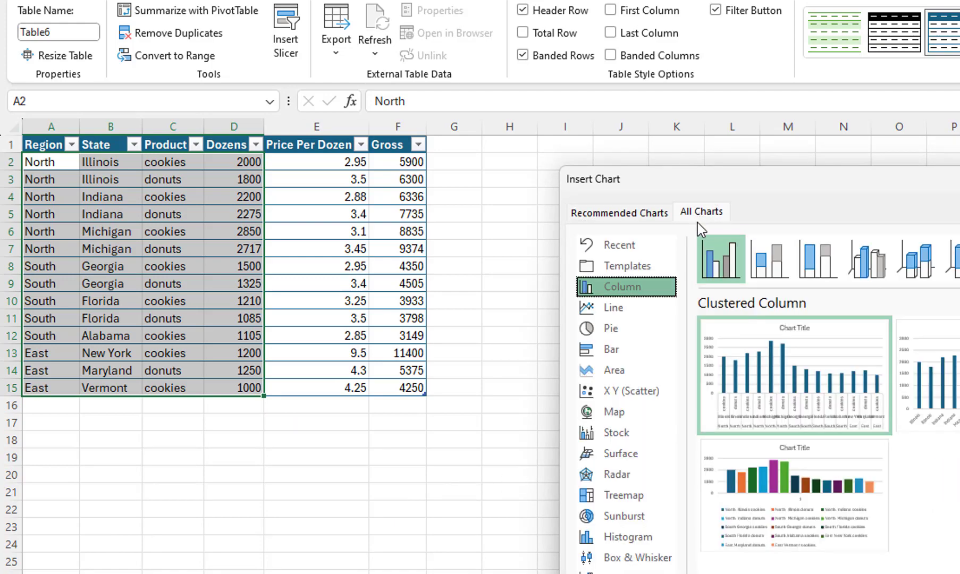
{"action": "left_click", "coordinate": [652, 515]}
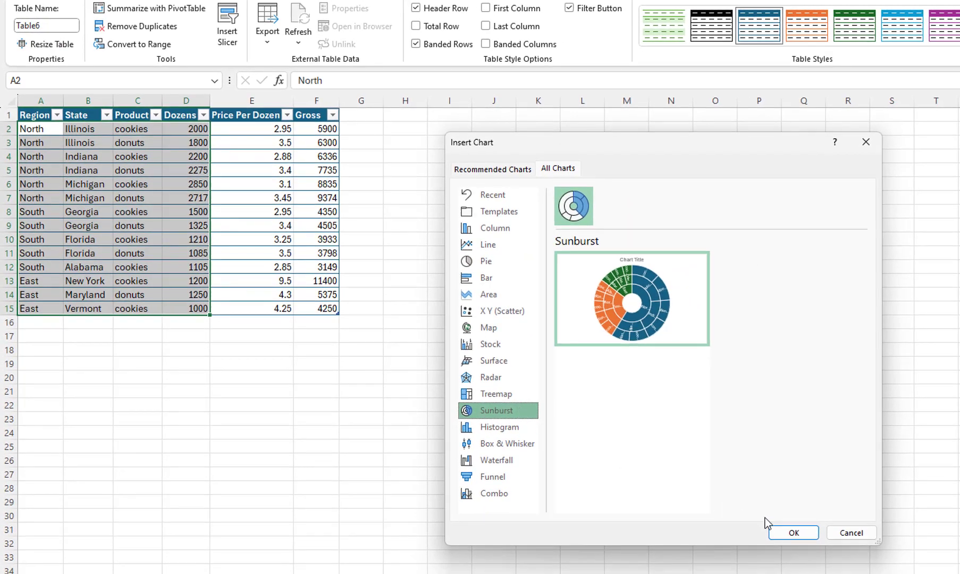
{"action": "left_click", "coordinate": [784, 533]}
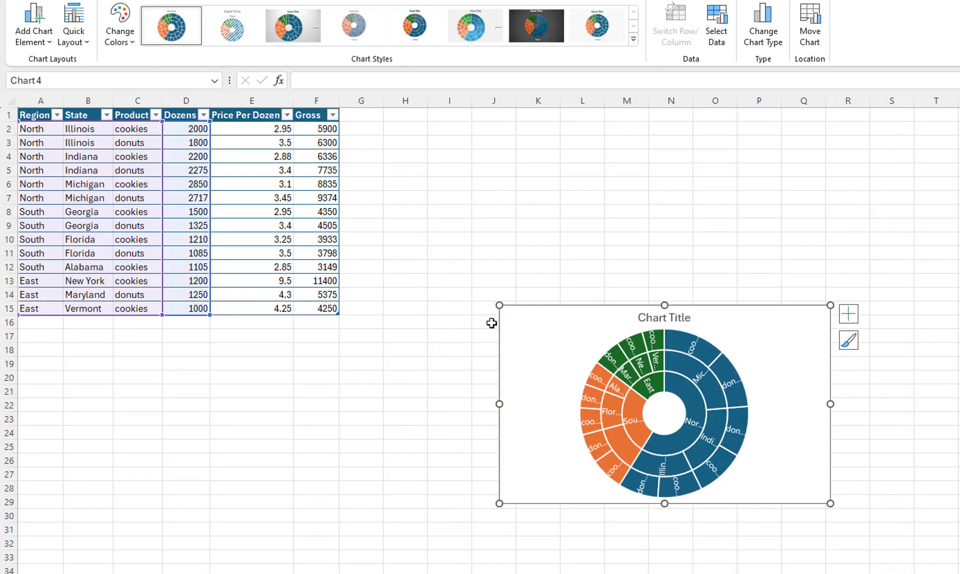
Drag the chart's top-left corner up and left so it spans columns G to Q
{"action": "left_click_drag", "start_coordinate": [498, 308], "coordinate": [355, 113]}
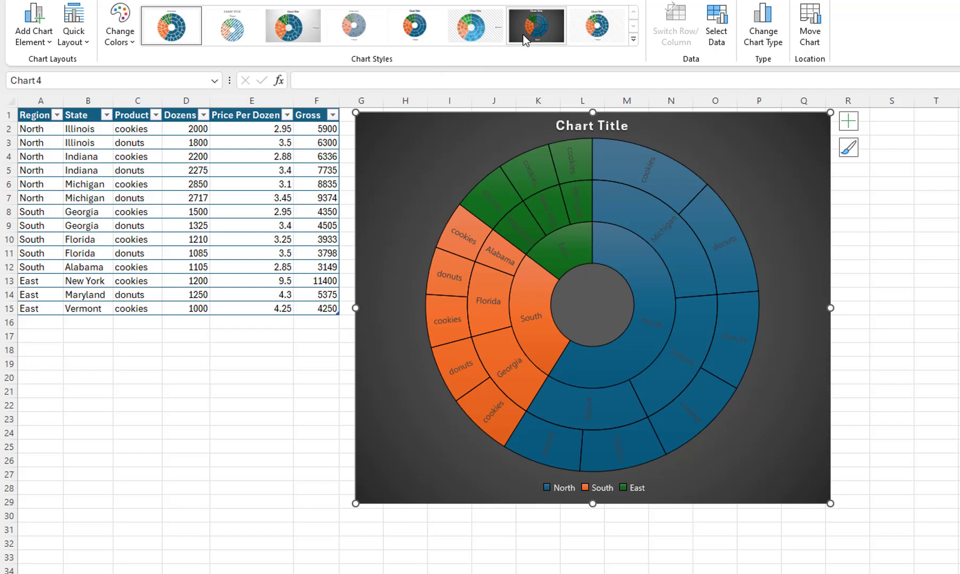
Apply a light bold-label chart style and the colorful palette: North orange, South blue, East green
{"action": "left_click", "coordinate": [596, 26]}
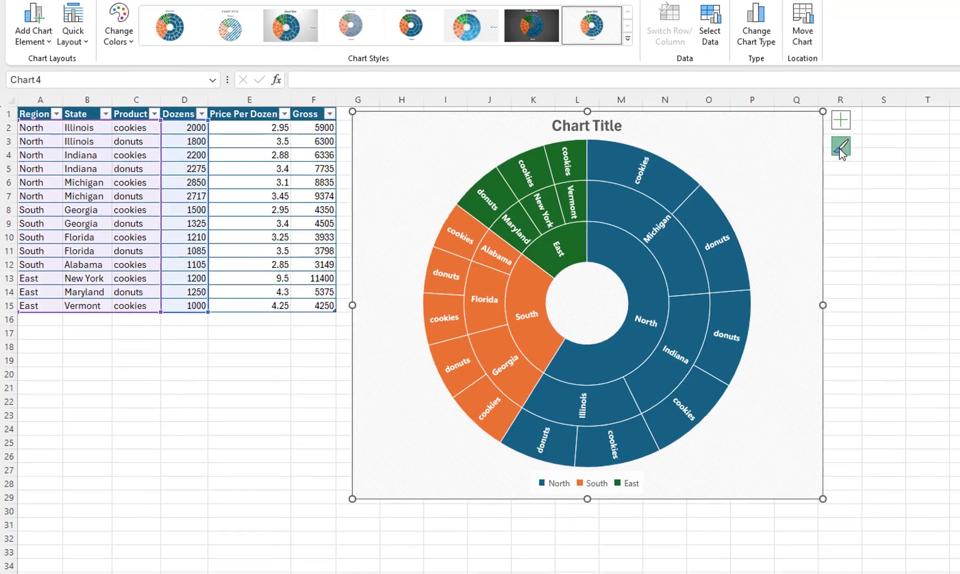
{"action": "left_click", "coordinate": [848, 147]}
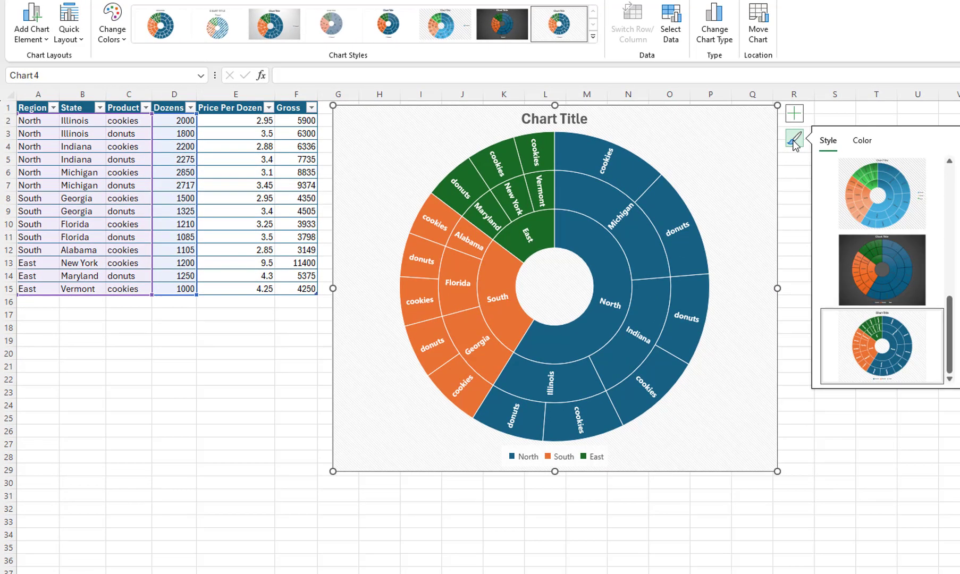
{"action": "left_click", "coordinate": [863, 146]}
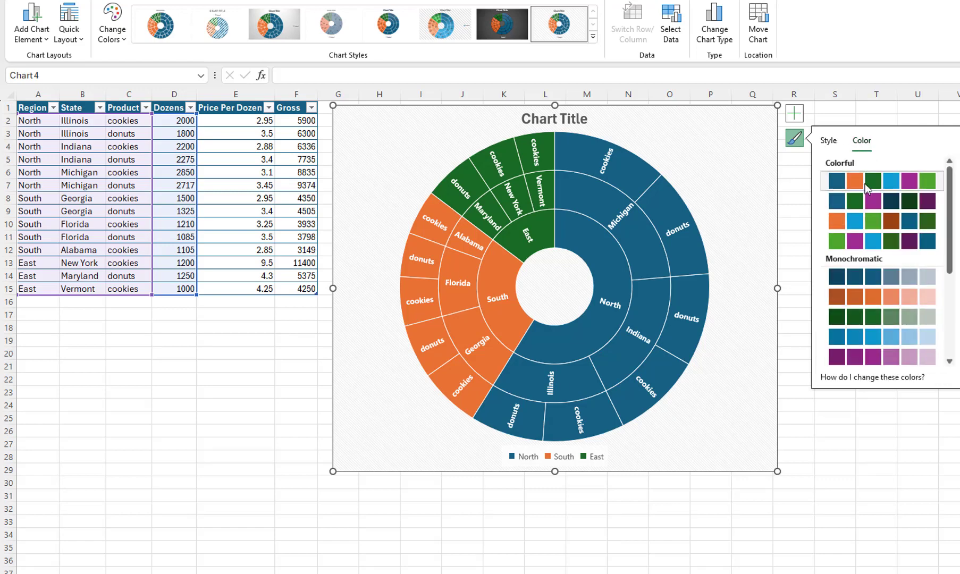
{"action": "left_click", "coordinate": [856, 221]}
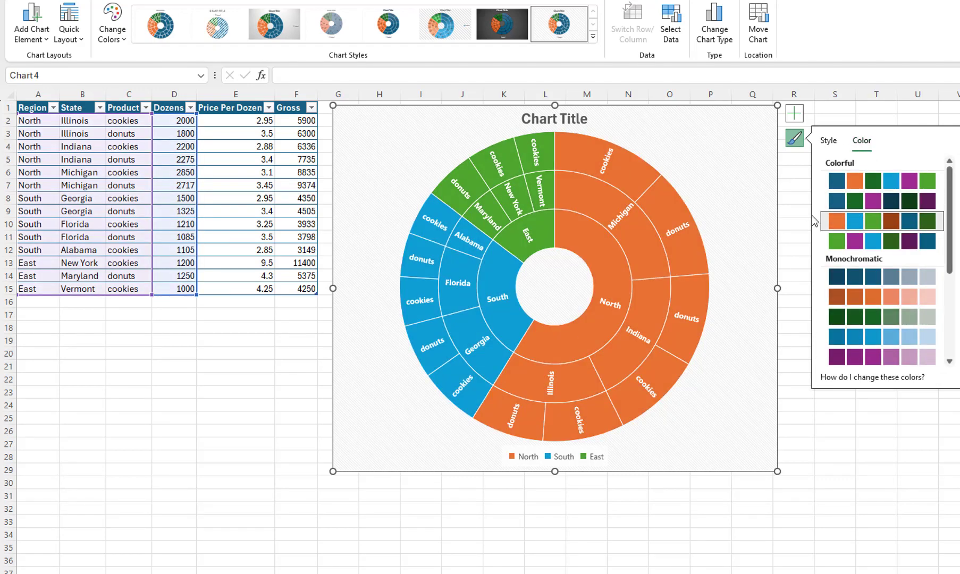
{"action": "left_click", "coordinate": [793, 211]}
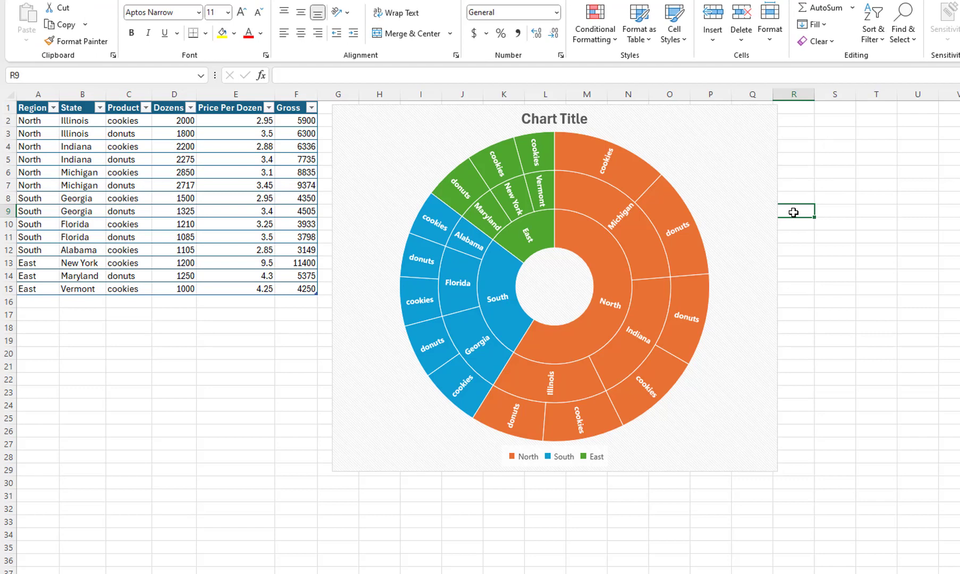
Turn on Value in the series' data label options so labels read like 'cookies, 2850'
{"action": "right_click", "coordinate": [645, 231]}
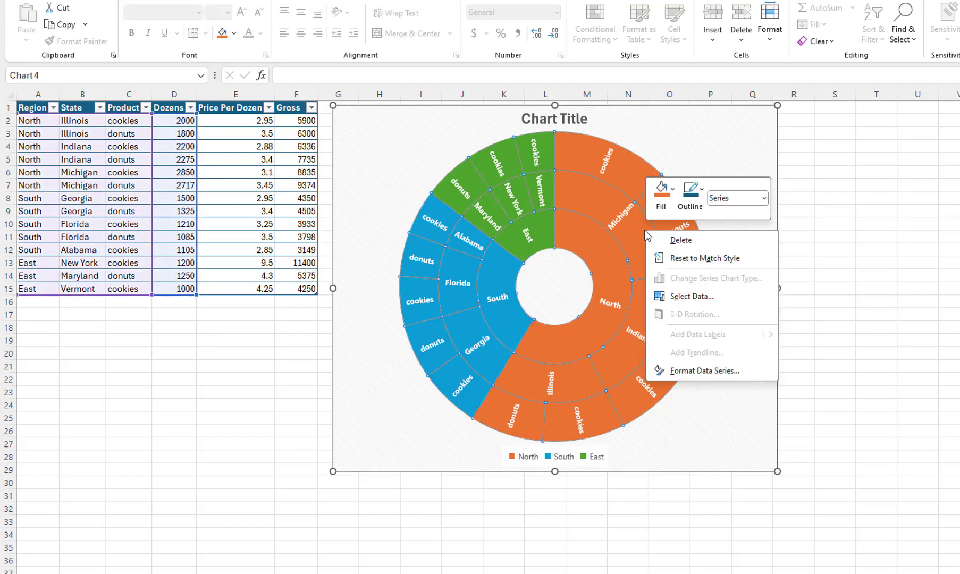
{"action": "left_click", "coordinate": [688, 371]}
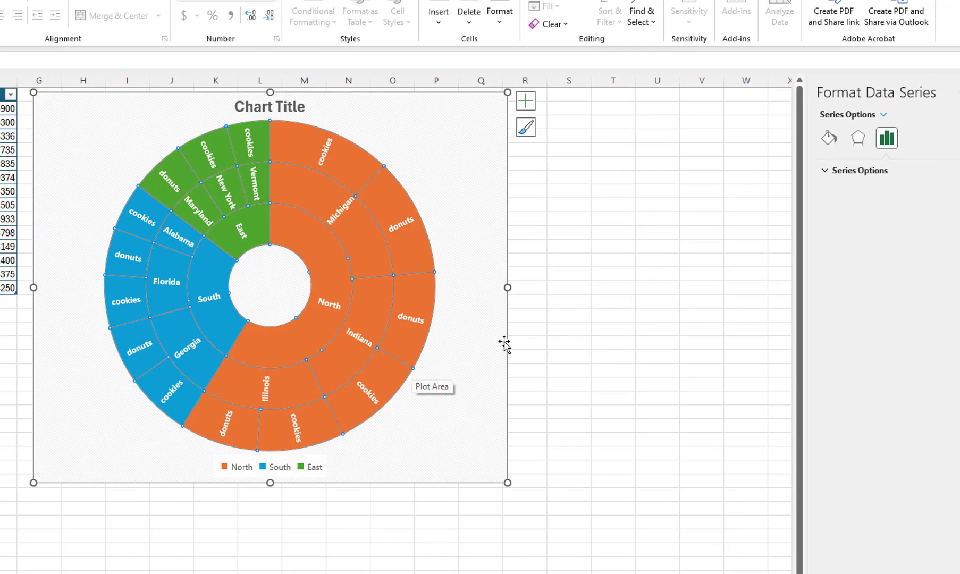
{"action": "left_click", "coordinate": [882, 115]}
{"action": "left_click", "coordinate": [889, 163]}
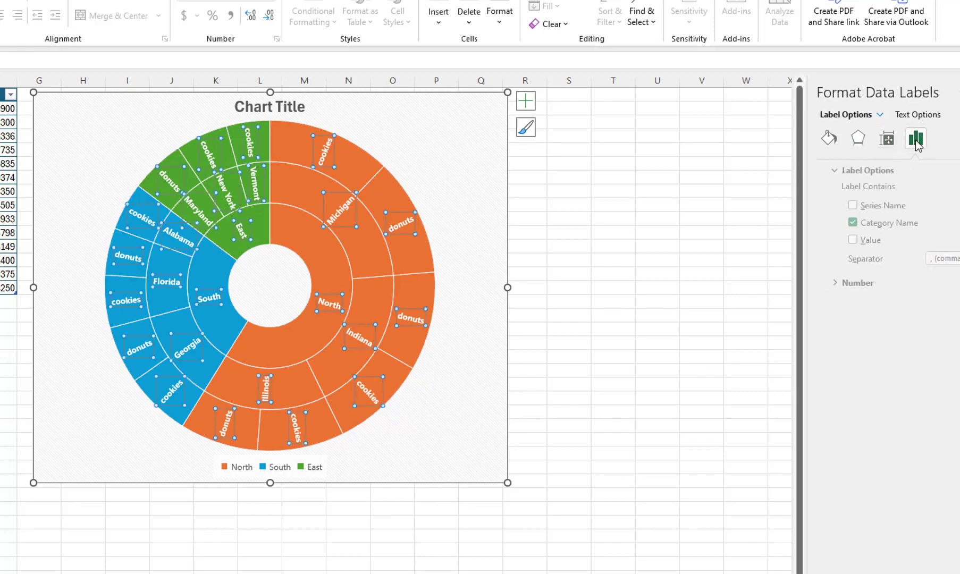
{"action": "left_click", "coordinate": [844, 240]}
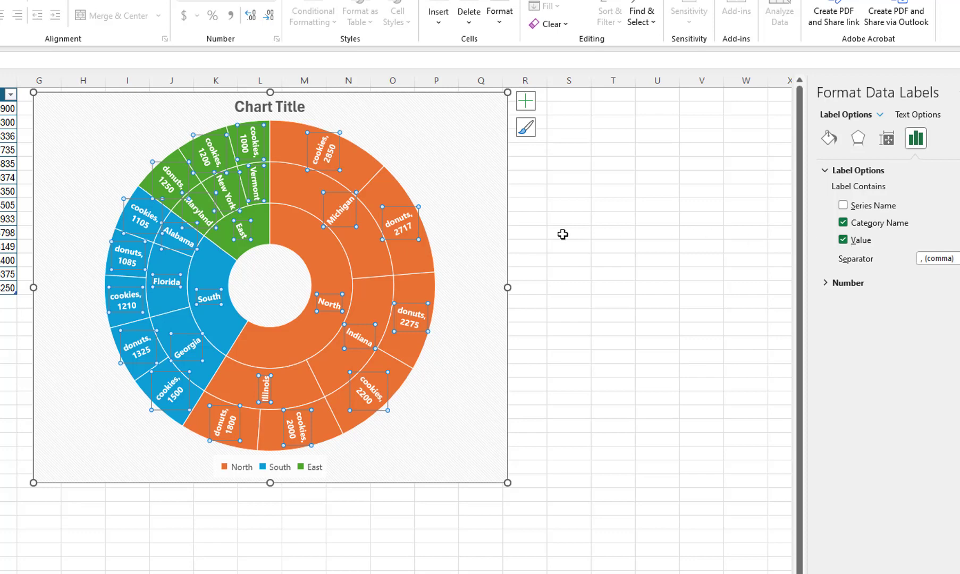
Edit the chart series to use name E1 and values E2:E15 (Price Per Dozen)
{"action": "right_click", "coordinate": [416, 260]}
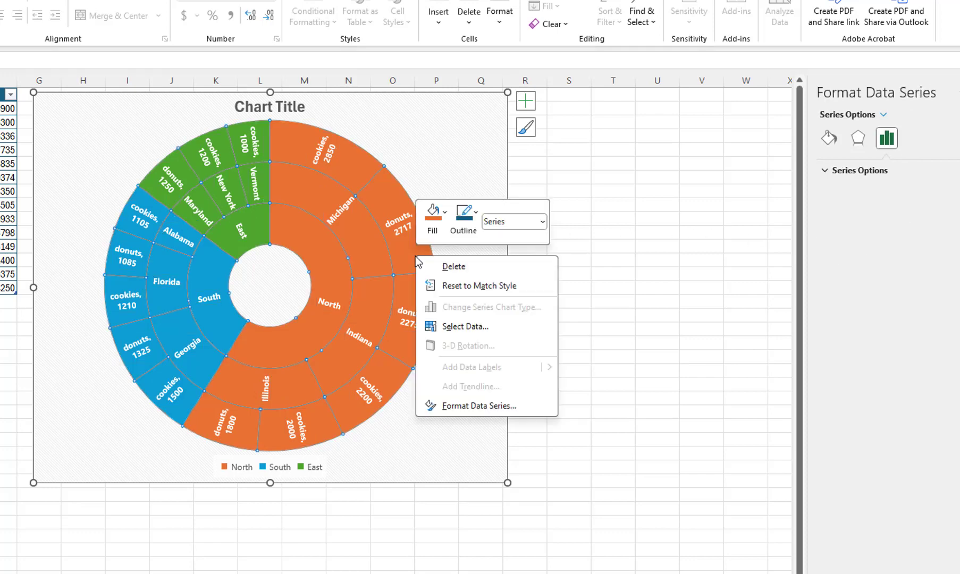
{"action": "left_click", "coordinate": [447, 326]}
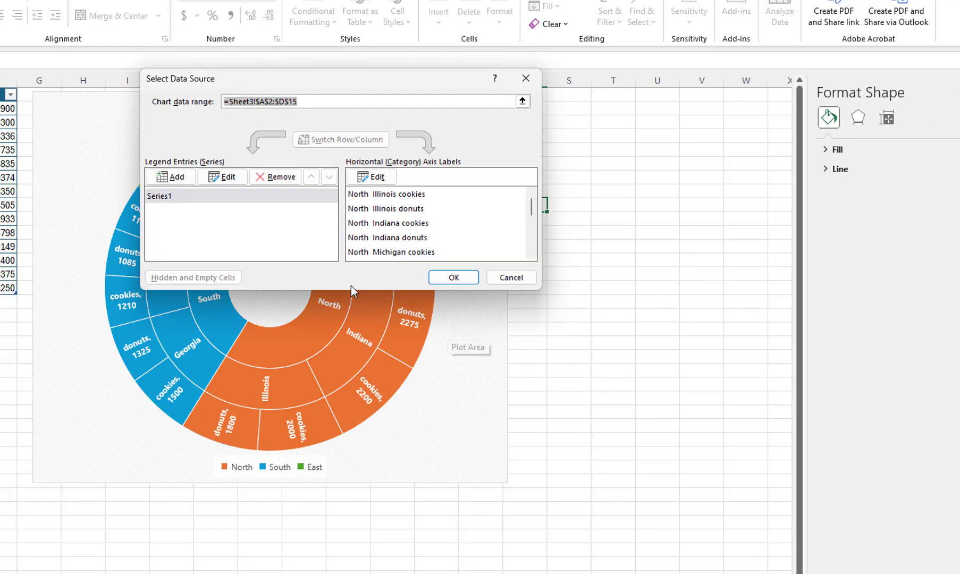
{"action": "left_click", "coordinate": [223, 178]}
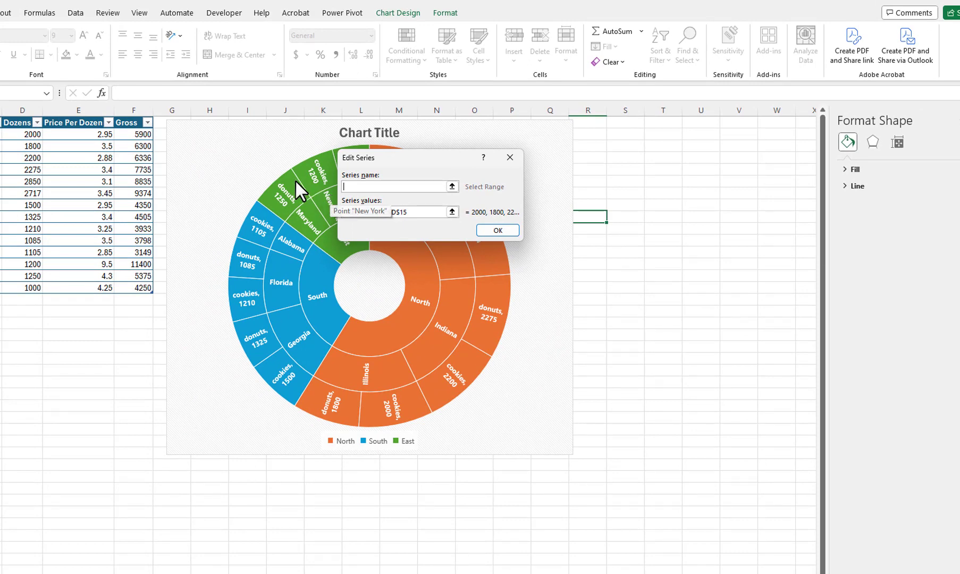
{"action": "left_click", "coordinate": [75, 123]}
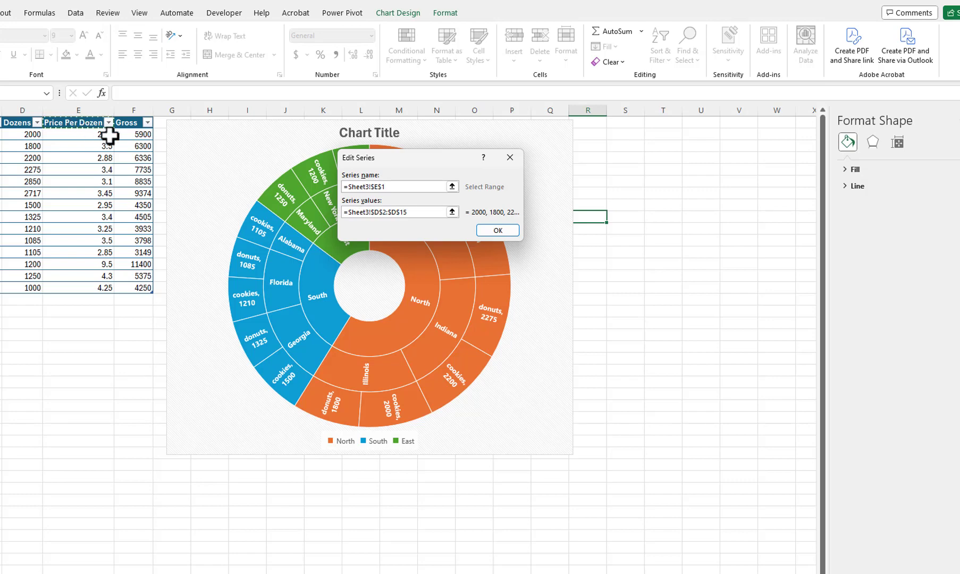
{"action": "left_click", "coordinate": [386, 212]}
{"action": "left_click_drag", "start_coordinate": [386, 210], "coordinate": [334, 206]}
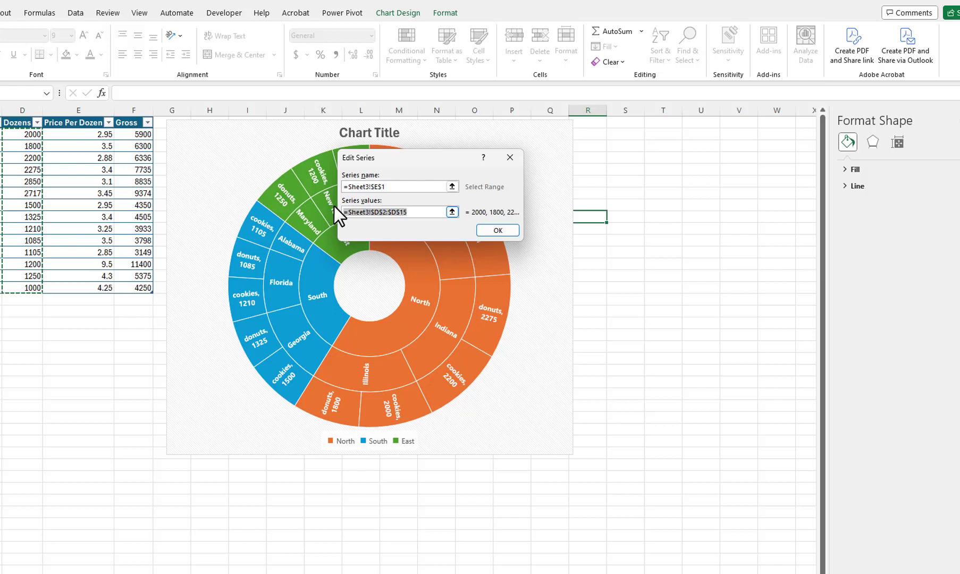
{"action": "key", "text": "BackSpace"}
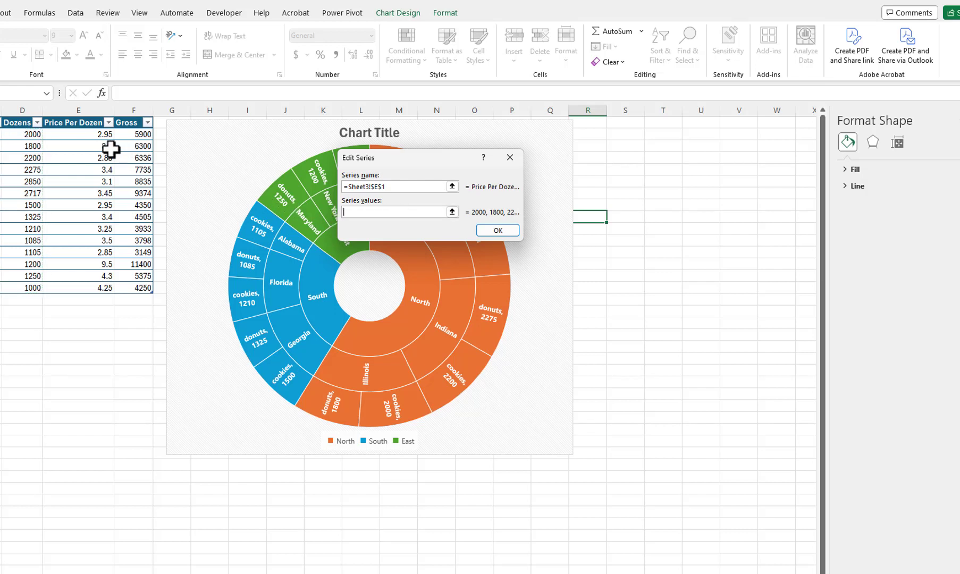
{"action": "left_click_drag", "start_coordinate": [82, 135], "coordinate": [87, 283]}
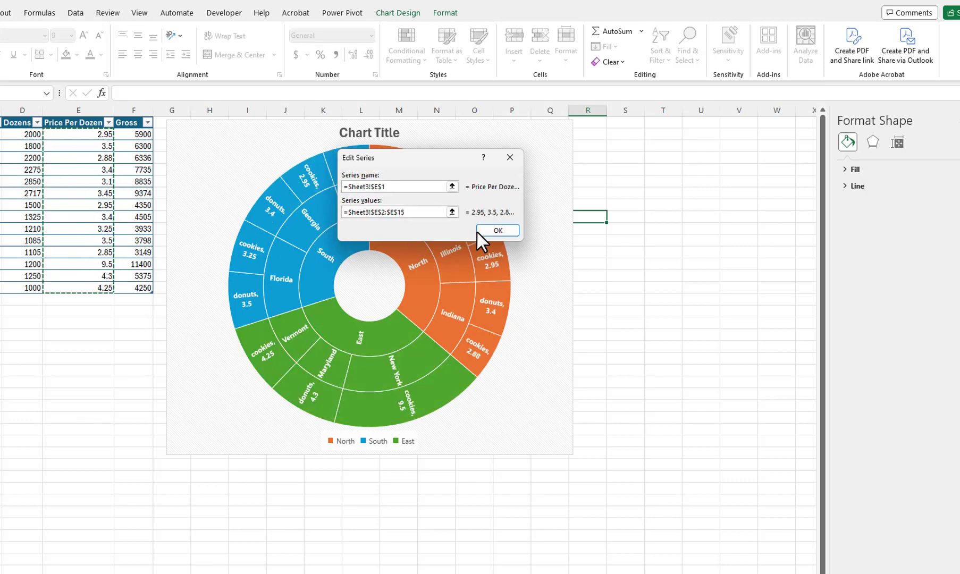
{"action": "left_click", "coordinate": [492, 228]}
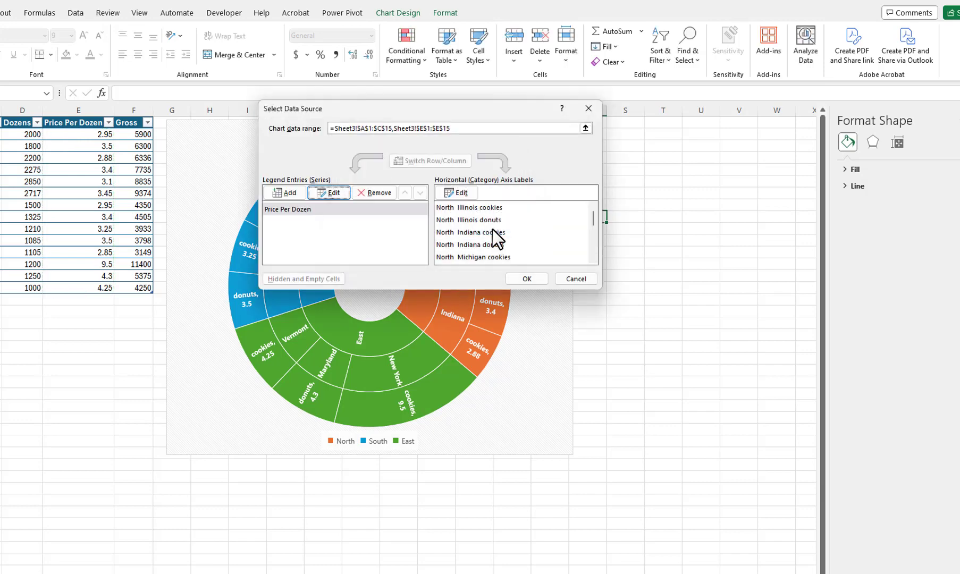
{"action": "left_click", "coordinate": [525, 279]}
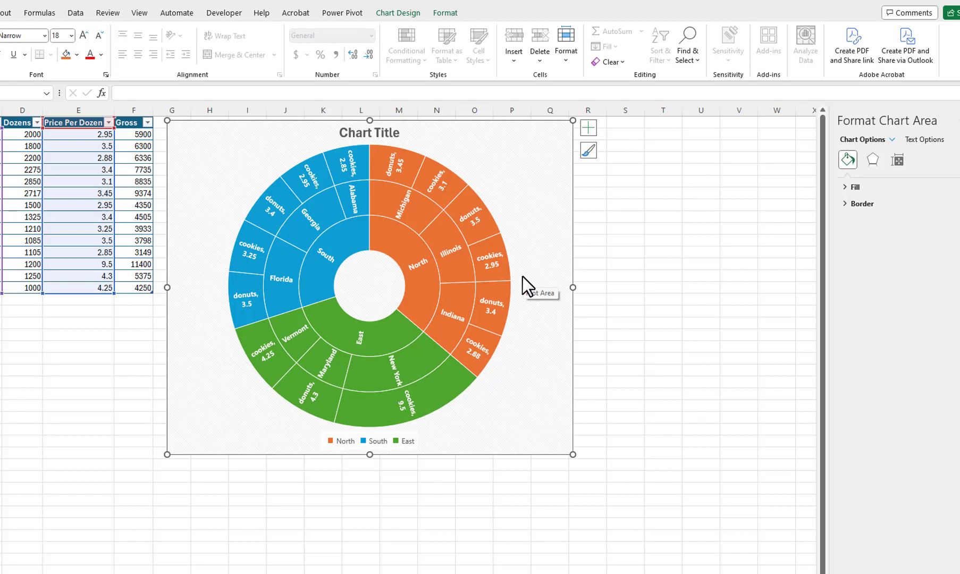
Edit the chart series to use name F1 (Gross) and values F2:F15
{"action": "right_click", "coordinate": [457, 260]}
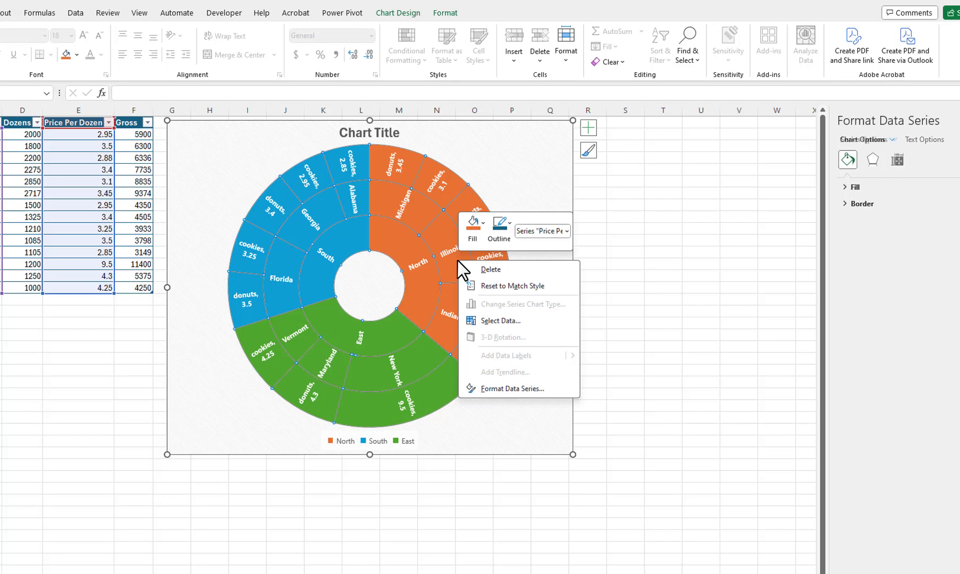
{"action": "left_click", "coordinate": [491, 320]}
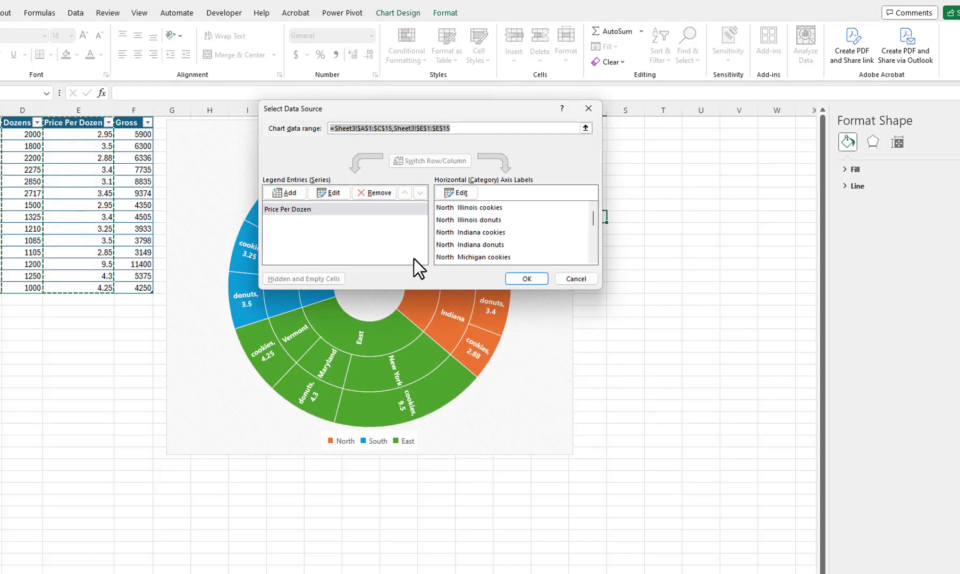
{"action": "left_click", "coordinate": [333, 193]}
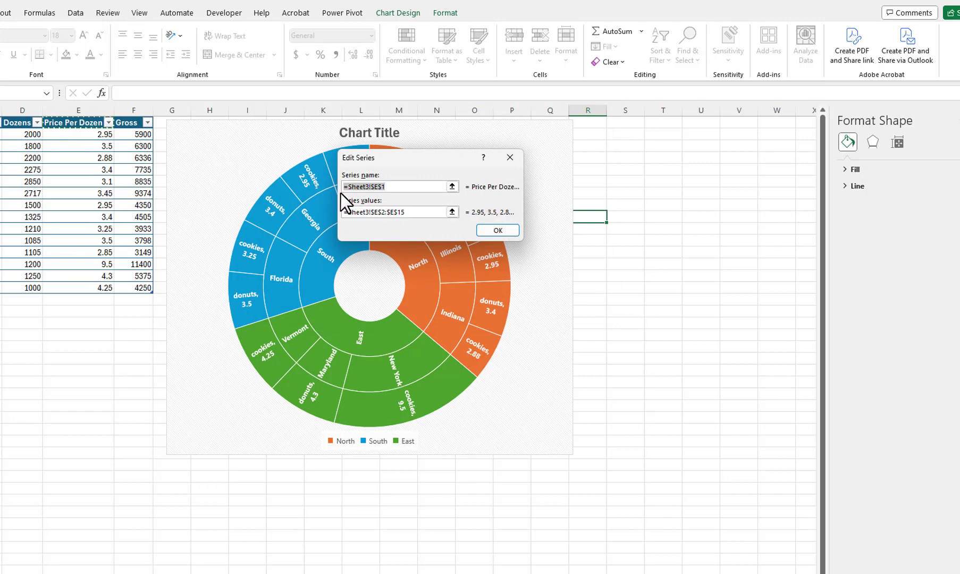
{"action": "key", "text": "BackSpace"}
{"action": "left_click", "coordinate": [134, 121]}
{"action": "left_click_drag", "start_coordinate": [411, 211], "coordinate": [336, 211]}
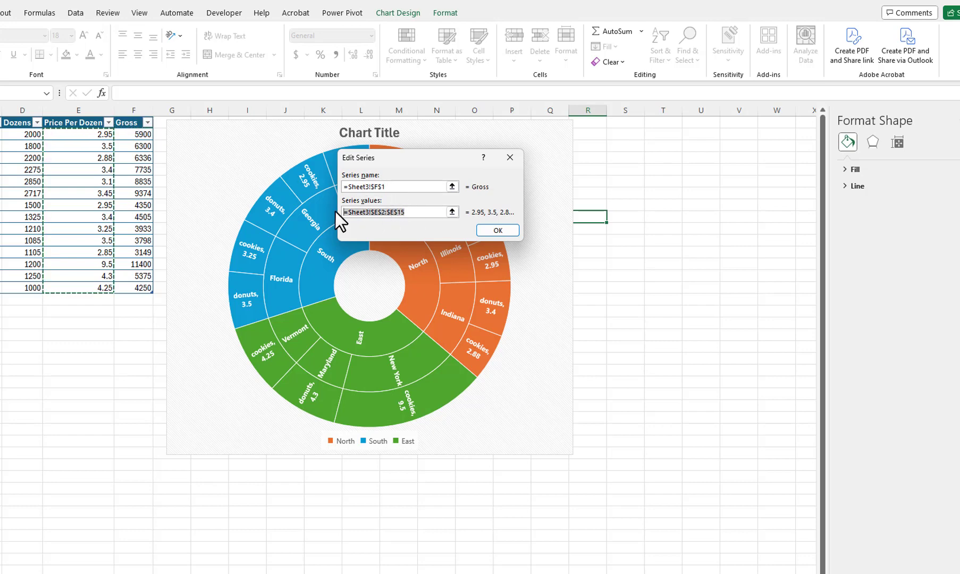
{"action": "key", "text": "BackSpace"}
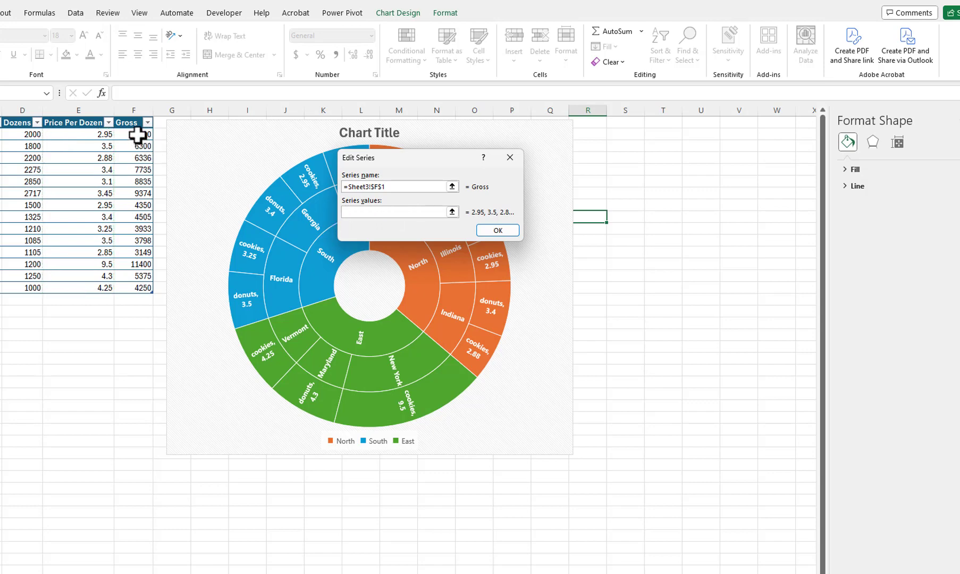
{"action": "left_click_drag", "start_coordinate": [137, 135], "coordinate": [137, 288]}
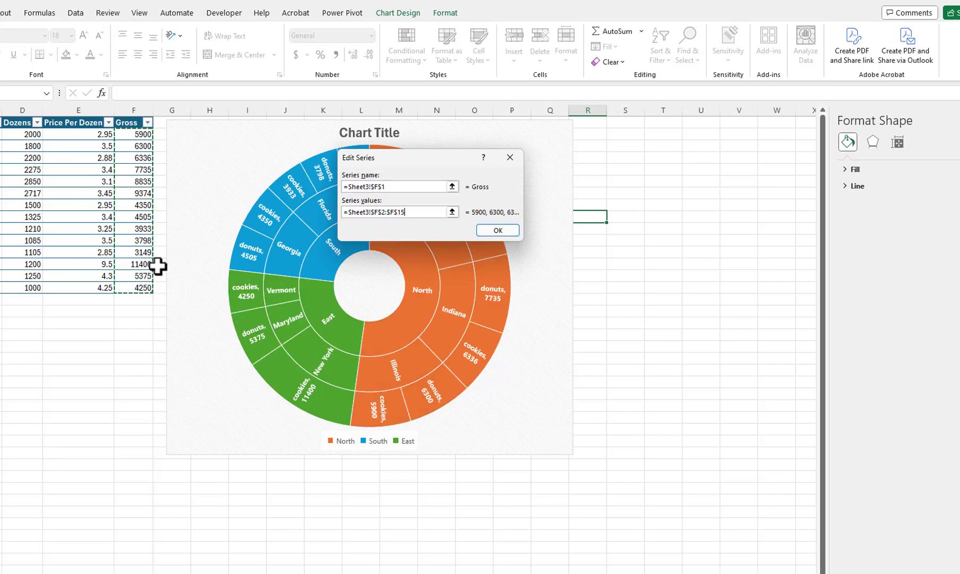
{"action": "left_click", "coordinate": [490, 230]}
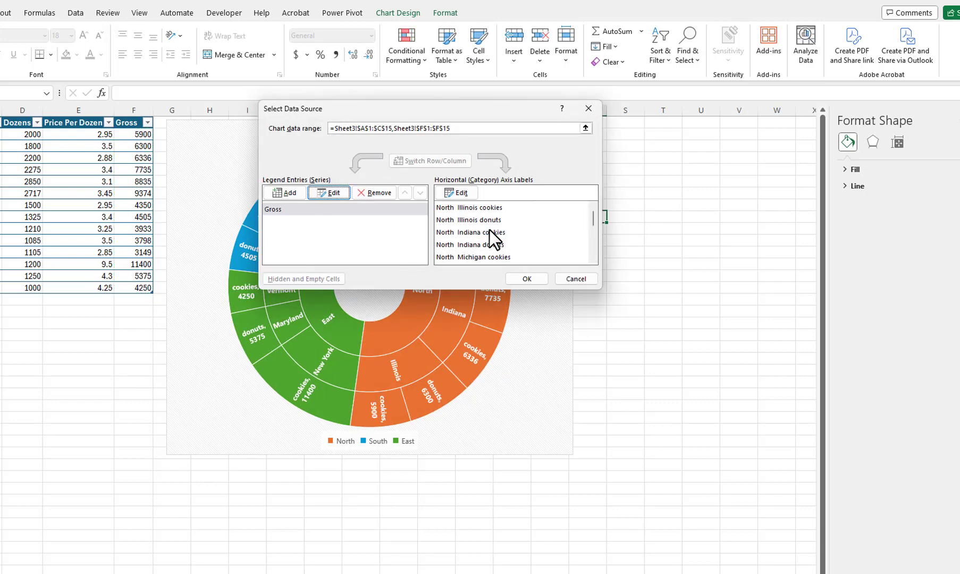
{"action": "left_click", "coordinate": [542, 278]}
{"action": "left_click", "coordinate": [613, 295]}
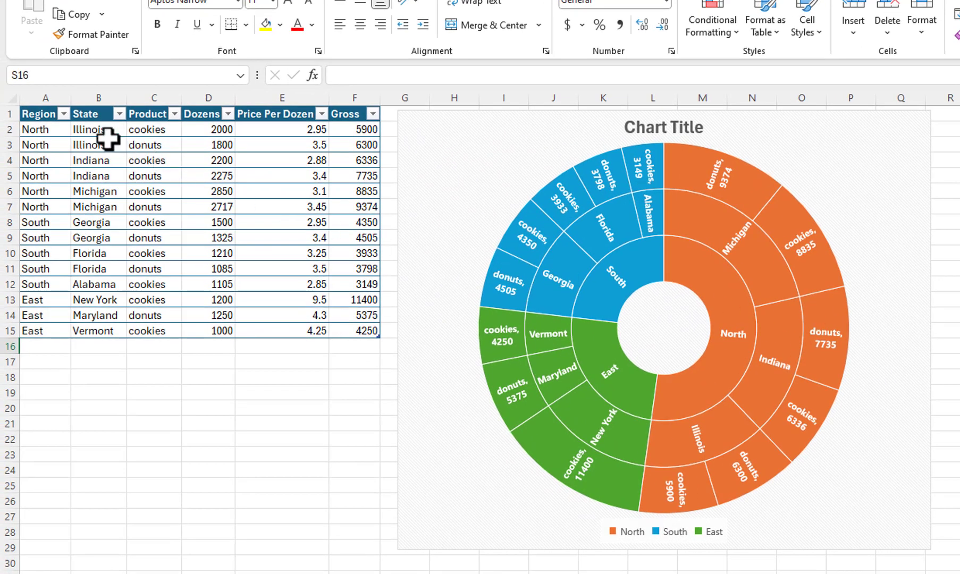
Filter the Region column to exclude East
{"action": "left_click", "coordinate": [64, 114]}
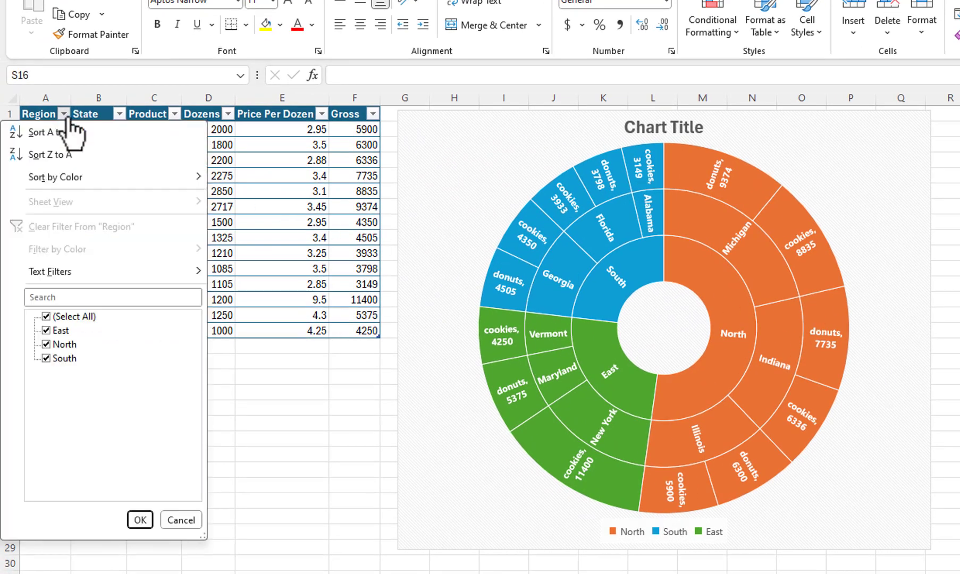
{"action": "left_click", "coordinate": [46, 330]}
{"action": "left_click", "coordinate": [140, 520]}
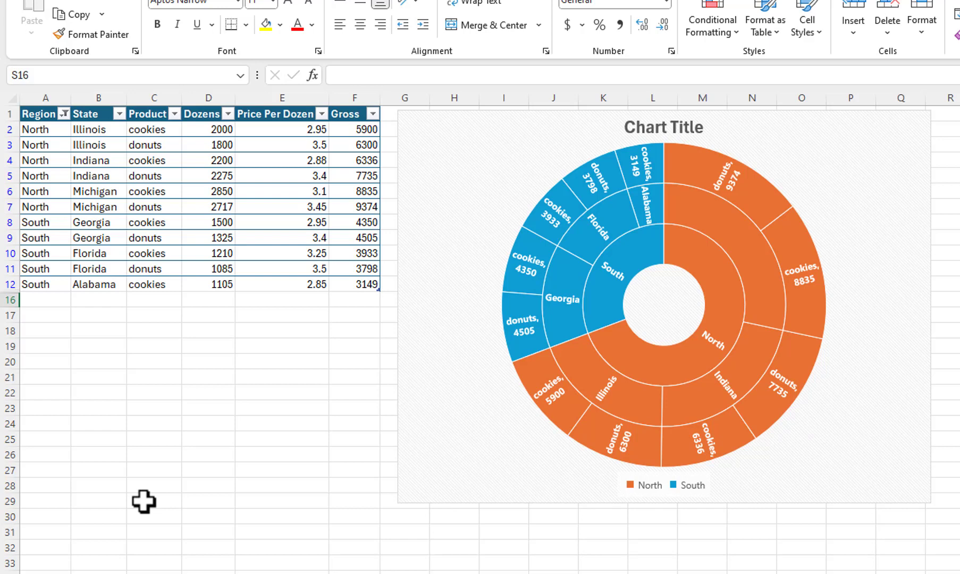
Filter the State column to exclude Florida
{"action": "left_click", "coordinate": [120, 114]}
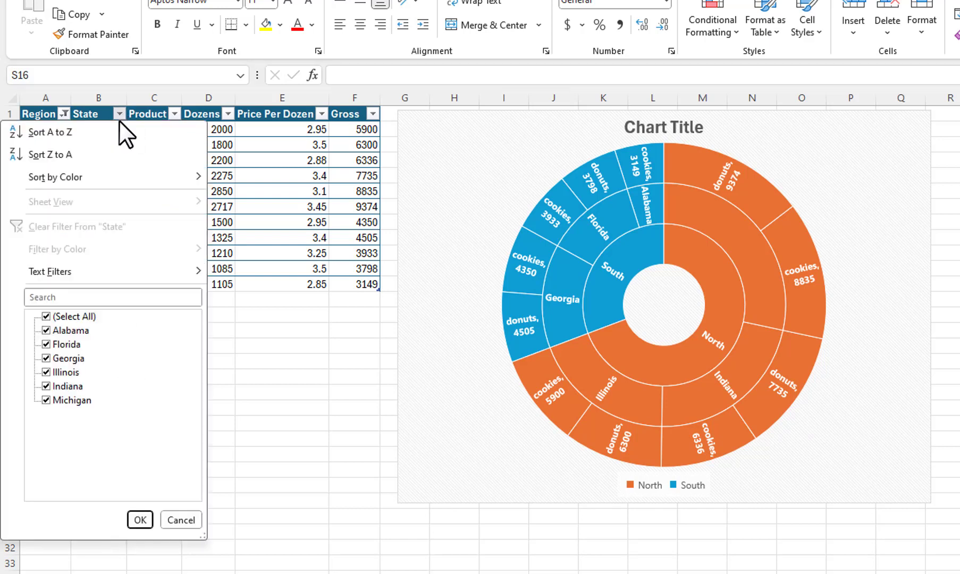
{"action": "left_click", "coordinate": [43, 344]}
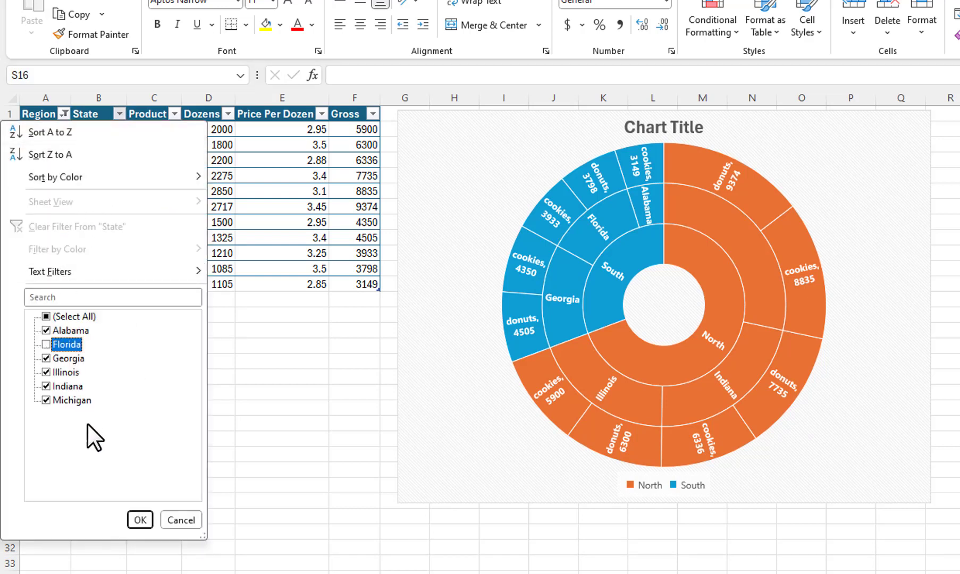
{"action": "left_click", "coordinate": [138, 515]}
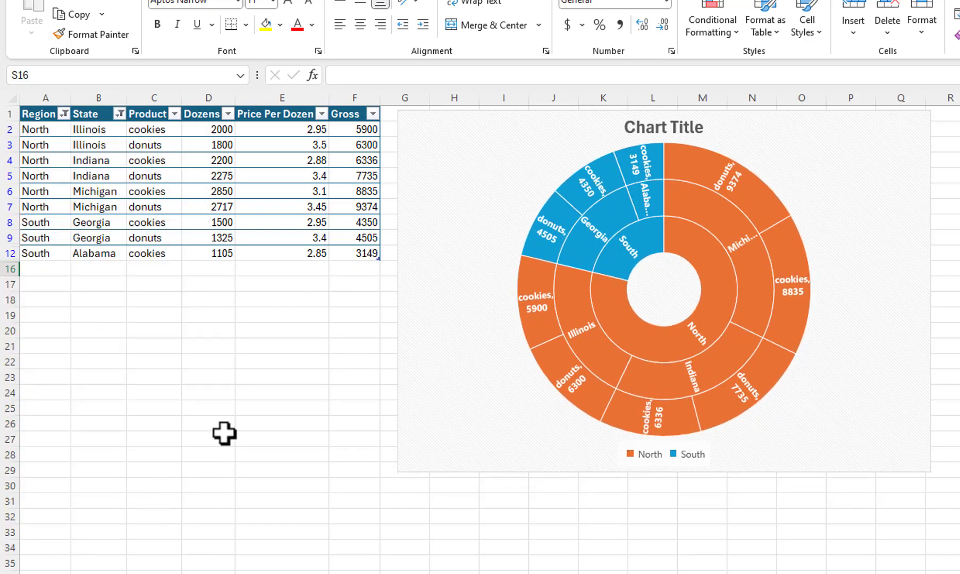
Add a Gross number filter of greater than or equal to 5000
{"action": "left_click", "coordinate": [373, 114]}
{"action": "mouse_move", "coordinate": [249, 268]}
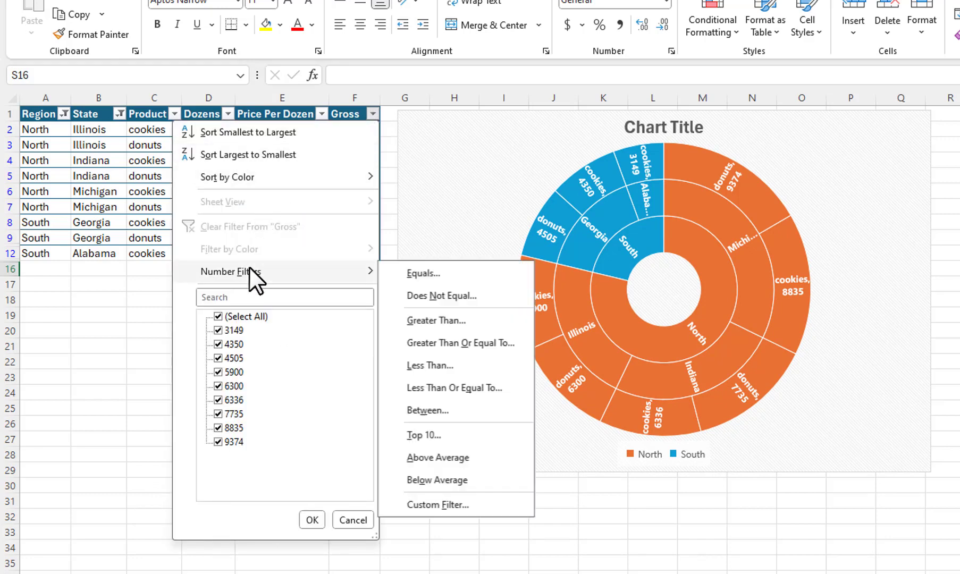
{"action": "left_click", "coordinate": [421, 341]}
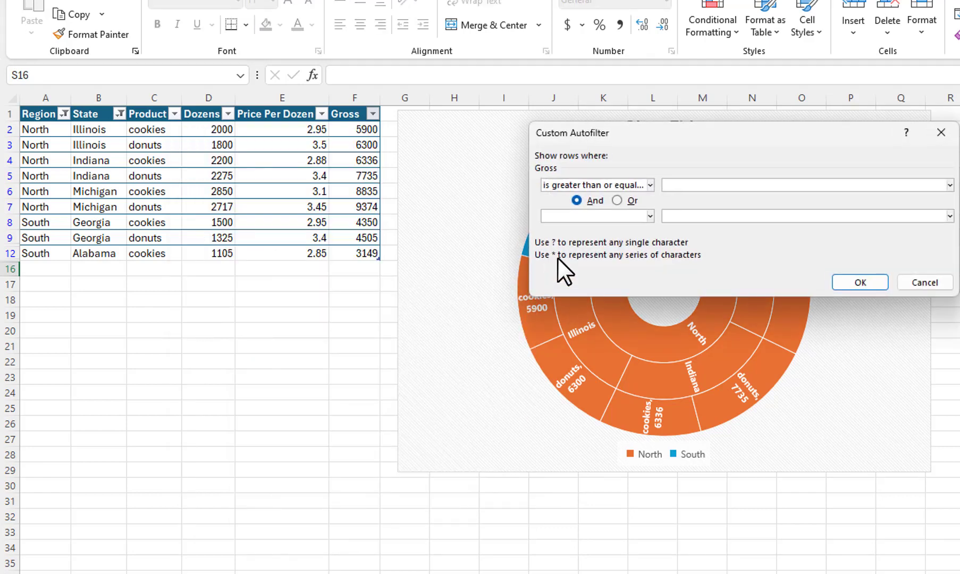
{"action": "type", "text": "5000"}
{"action": "left_click", "coordinate": [841, 277]}
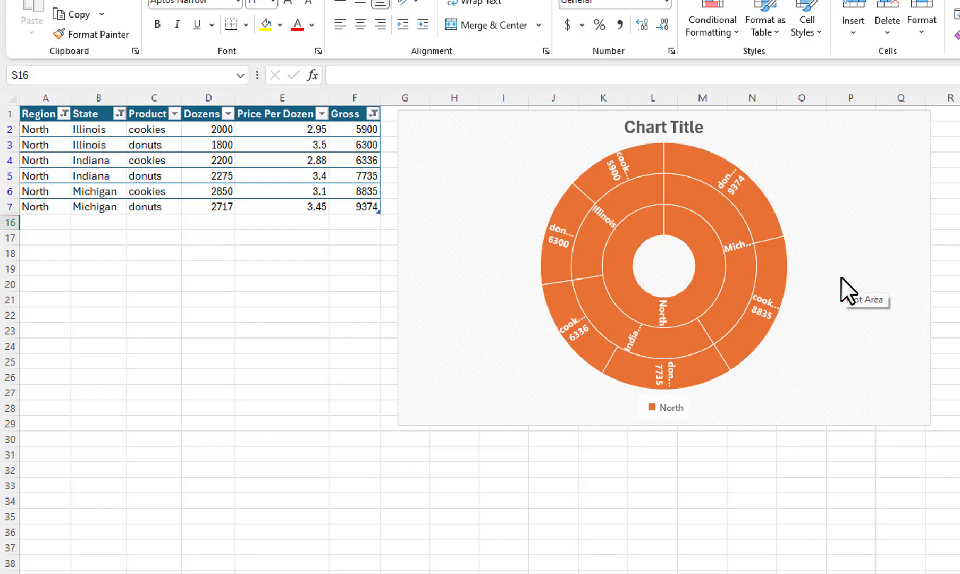
Clear the filters on the Gross, State and Region columns
{"action": "left_click", "coordinate": [374, 113]}
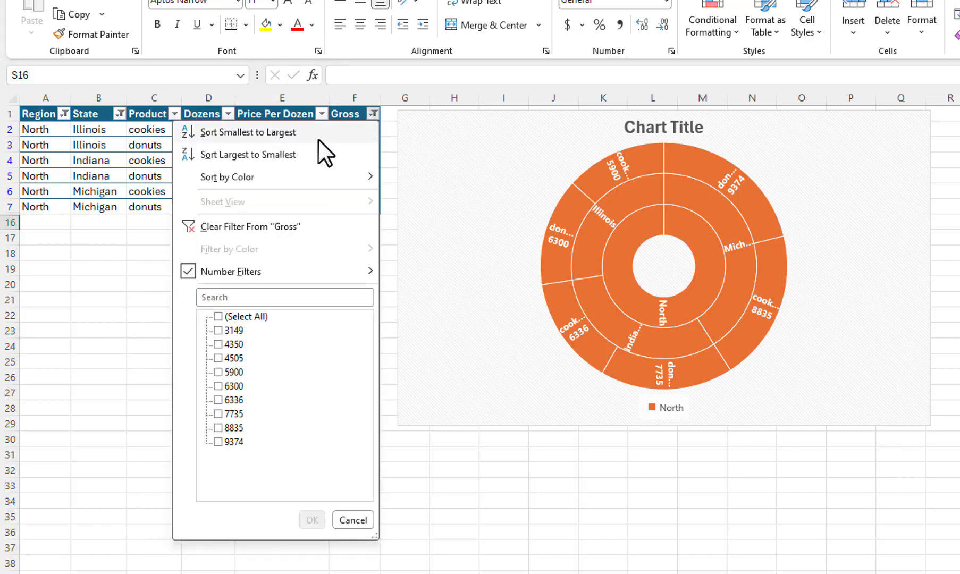
{"action": "left_click", "coordinate": [282, 222]}
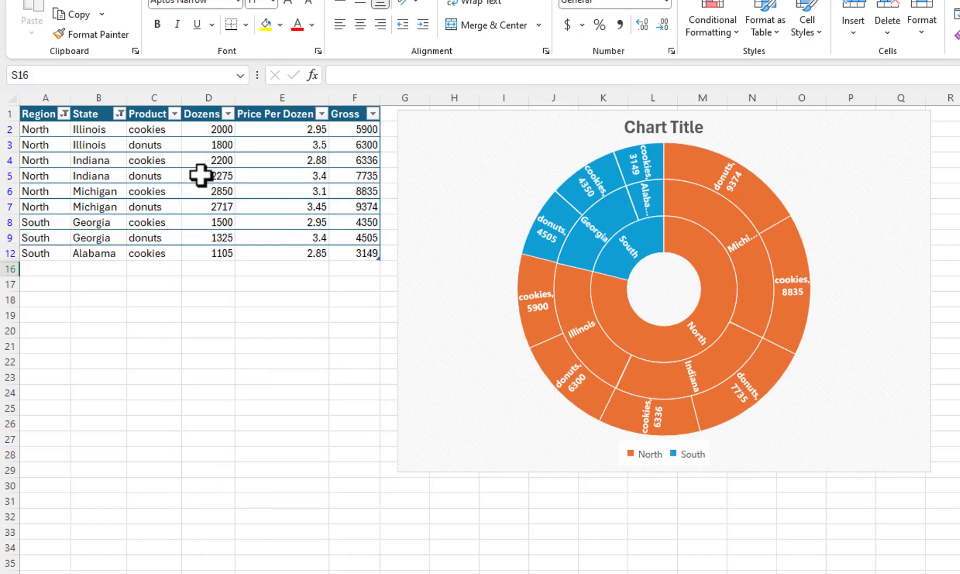
{"action": "left_click", "coordinate": [120, 114]}
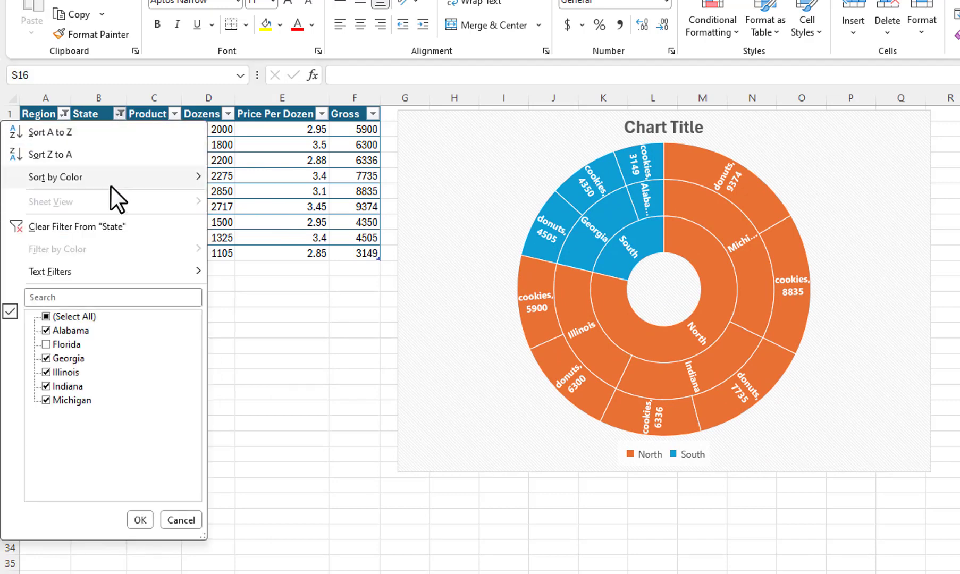
{"action": "left_click", "coordinate": [82, 225]}
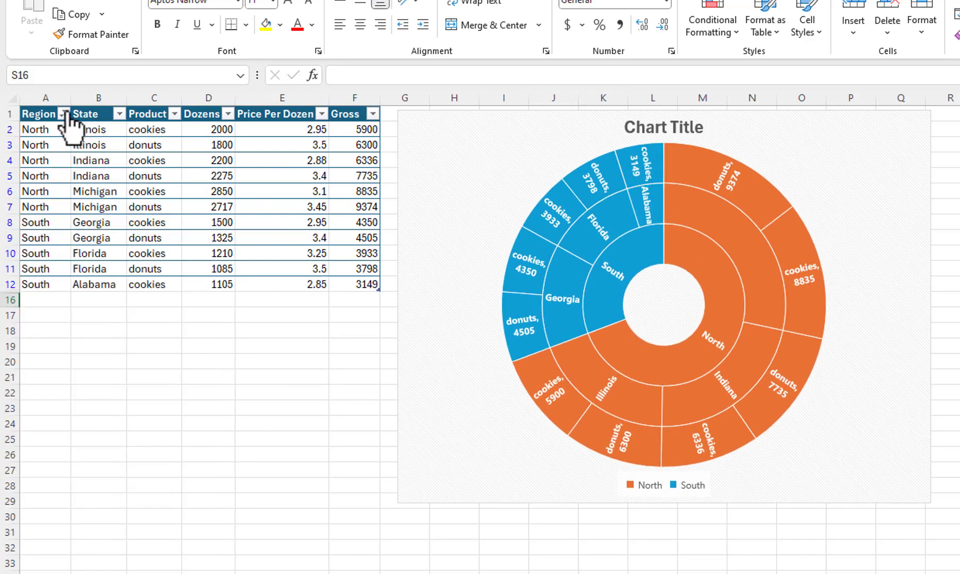
{"action": "left_click", "coordinate": [64, 114]}
{"action": "left_click", "coordinate": [74, 226]}
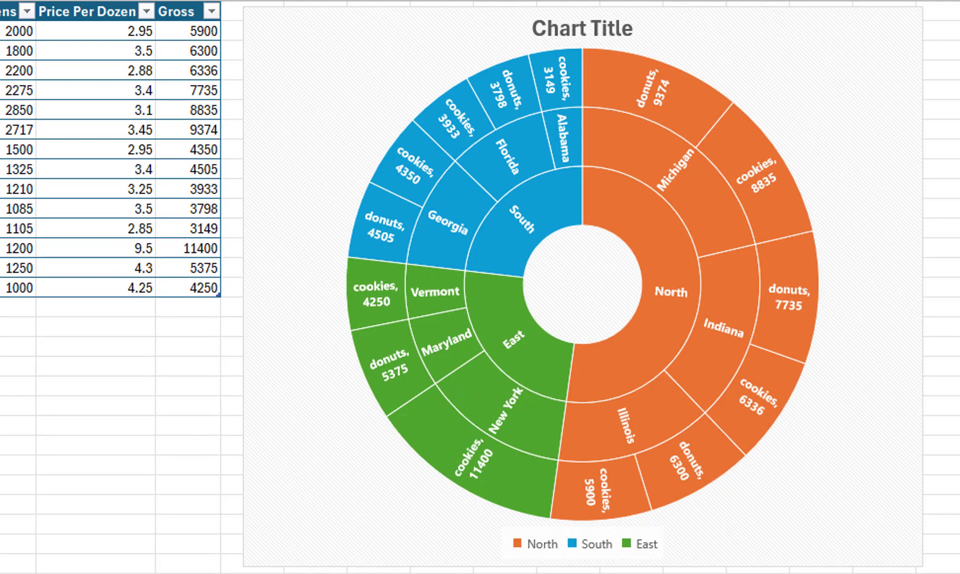
Select the Michigan slice of the sunburst with its donuts (9374) and cookies (8835) slices
{"action": "left_click", "coordinate": [845, 129]}
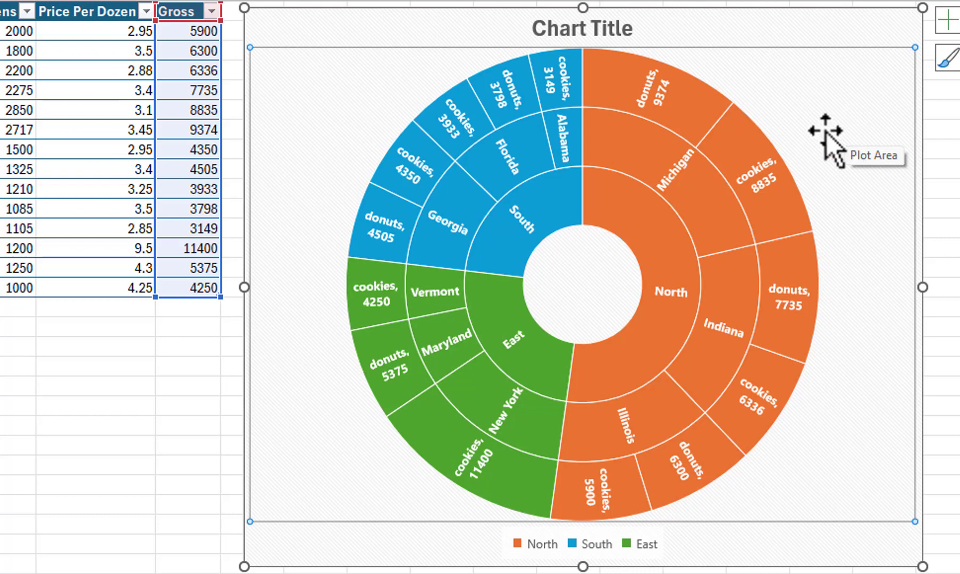
{"action": "mouse_move", "coordinate": [722, 160]}
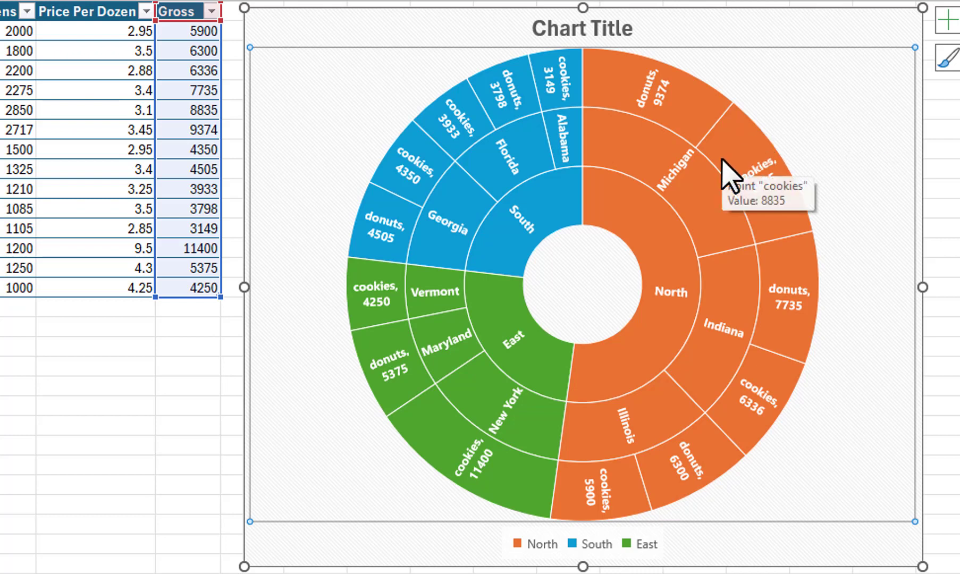
{"action": "left_click", "coordinate": [692, 171]}
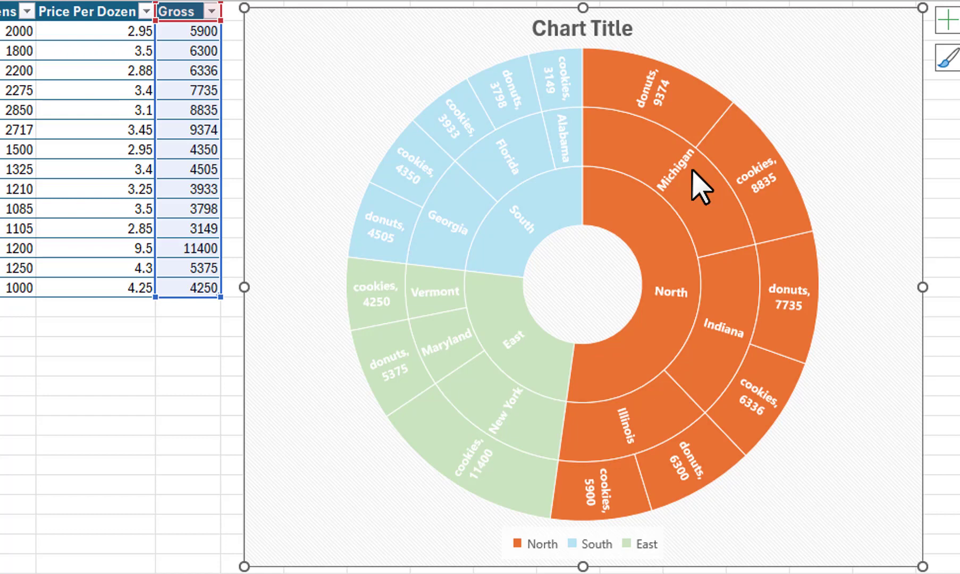
{"action": "left_click", "coordinate": [697, 190]}
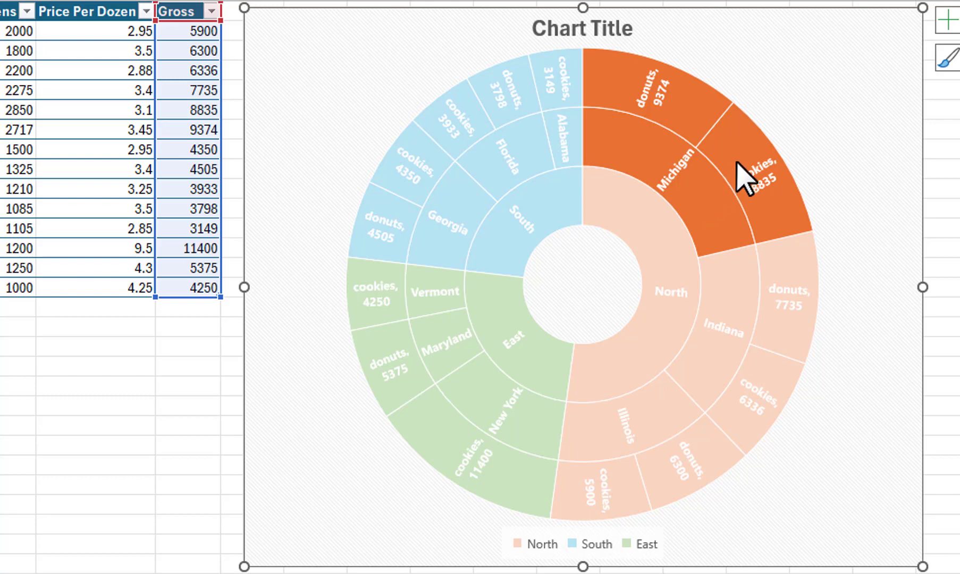
{"action": "left_click", "coordinate": [737, 146]}
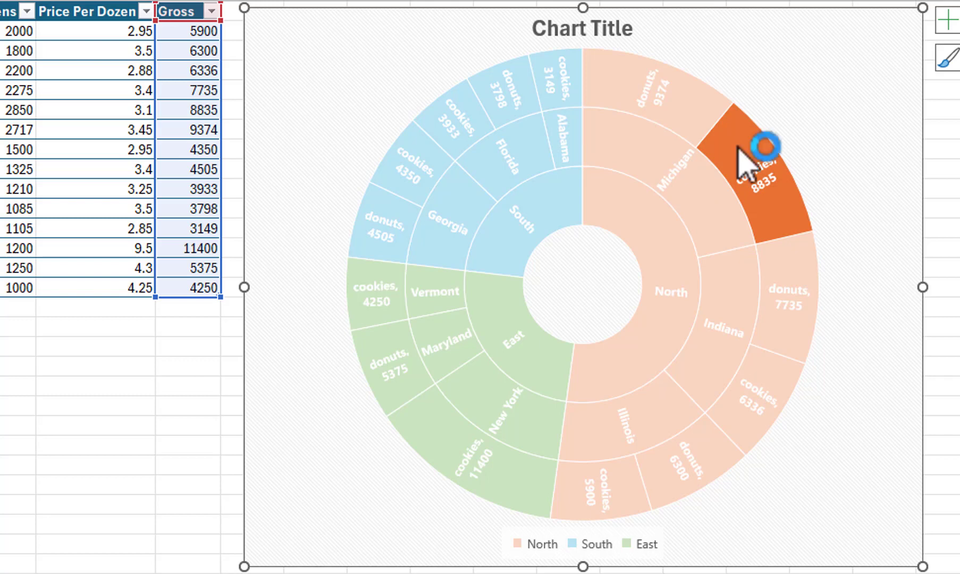
{"action": "left_click", "coordinate": [691, 189]}
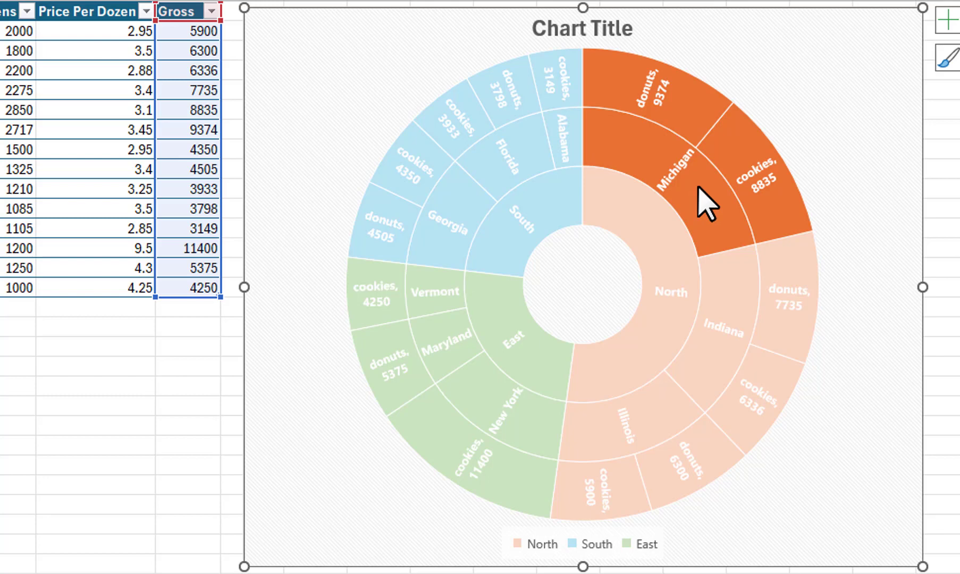
Fill the Michigan slices with the Green marble texture, then deselect the chart to check
{"action": "right_click", "coordinate": [705, 204]}
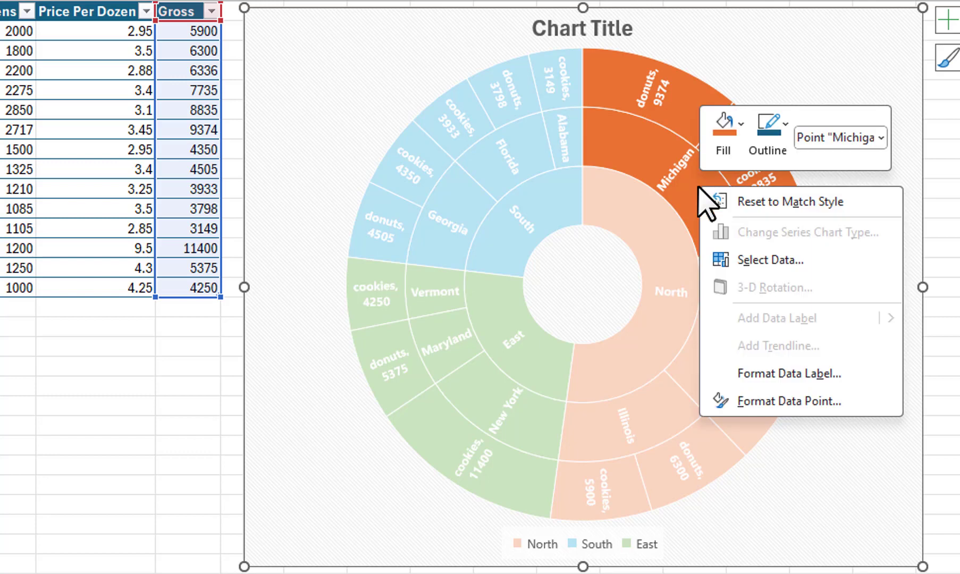
{"action": "left_click", "coordinate": [740, 139]}
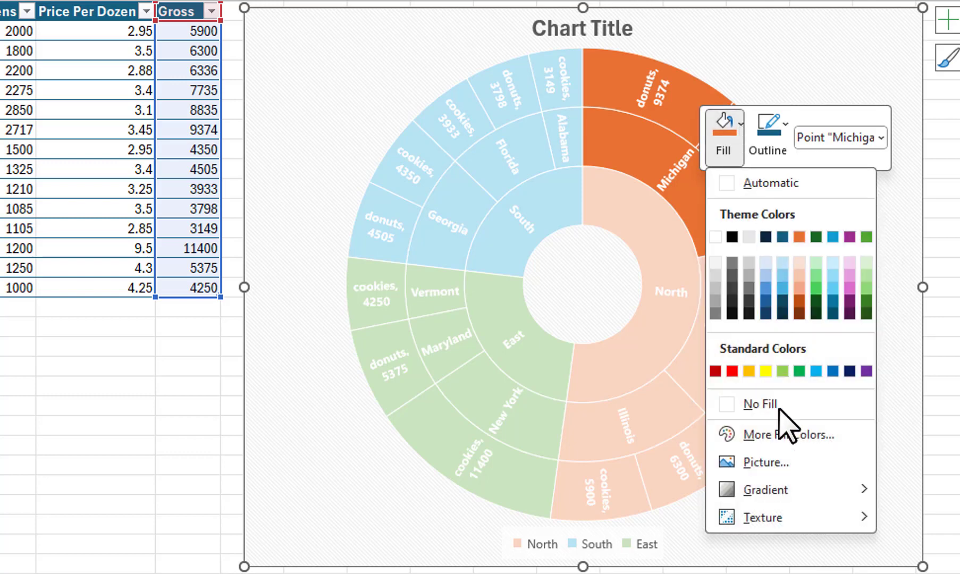
{"action": "mouse_move", "coordinate": [783, 511]}
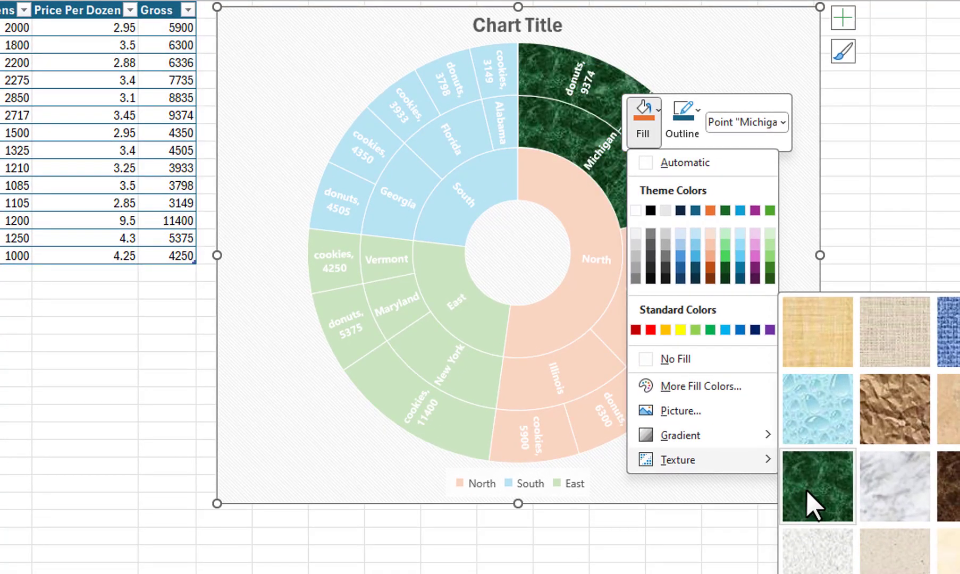
{"action": "left_click", "coordinate": [805, 489]}
{"action": "left_click", "coordinate": [883, 168]}
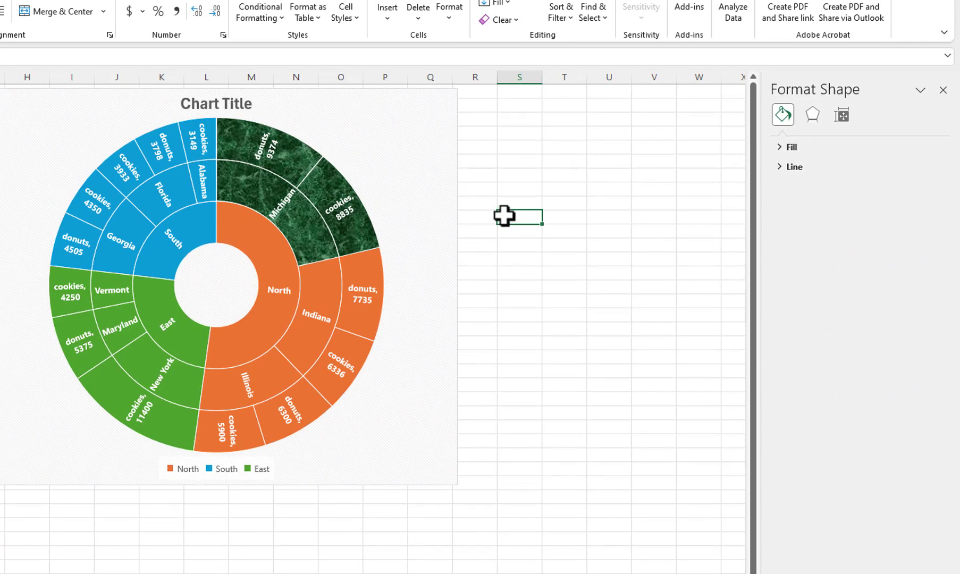
Point the formatting pane at the whole Series "Gross" instead of the plot area
{"action": "left_click", "coordinate": [424, 214]}
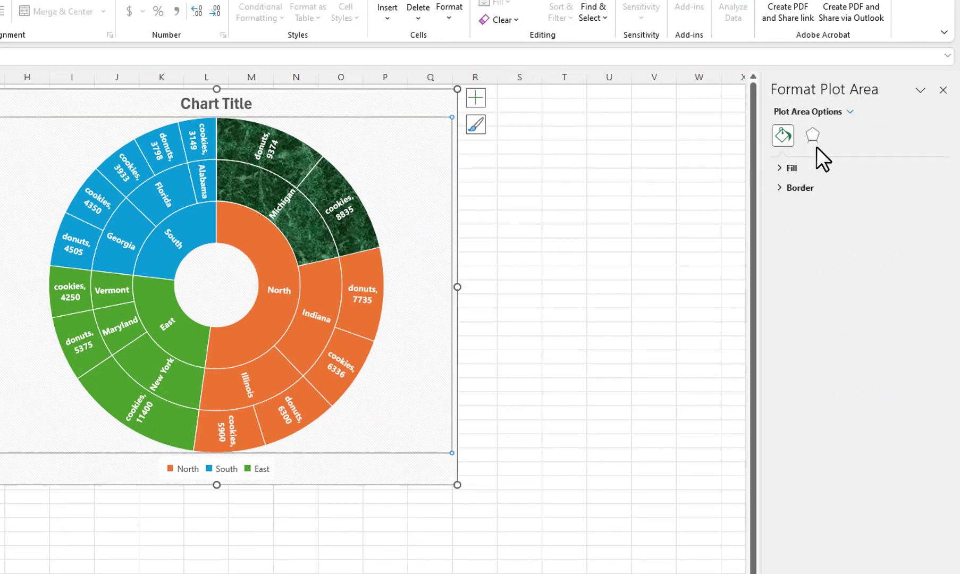
{"action": "left_click", "coordinate": [848, 110]}
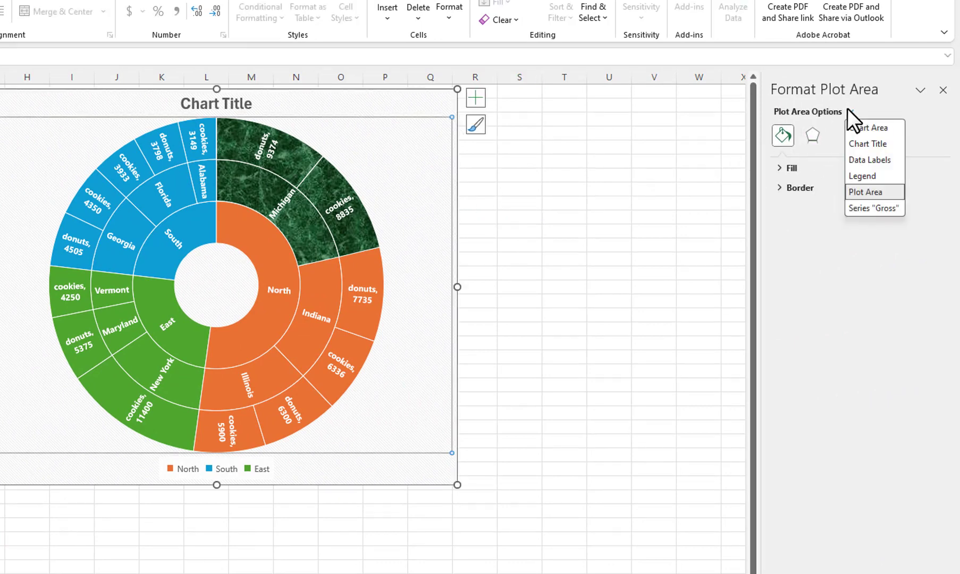
{"action": "left_click", "coordinate": [860, 206]}
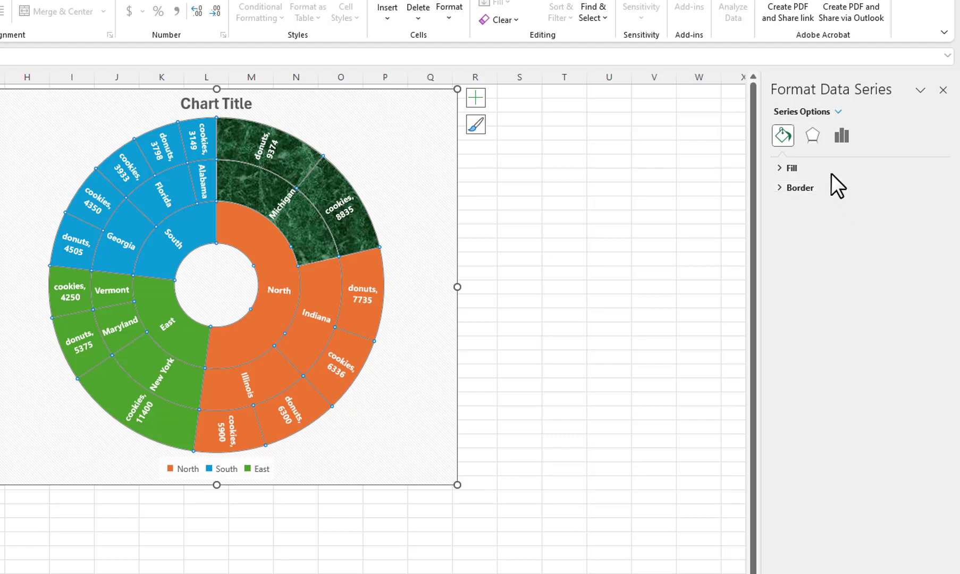
Add a drop shadow to the Gross series at a 254° angle, 7 pt distance and 28 pt blur
{"action": "left_click", "coordinate": [813, 133]}
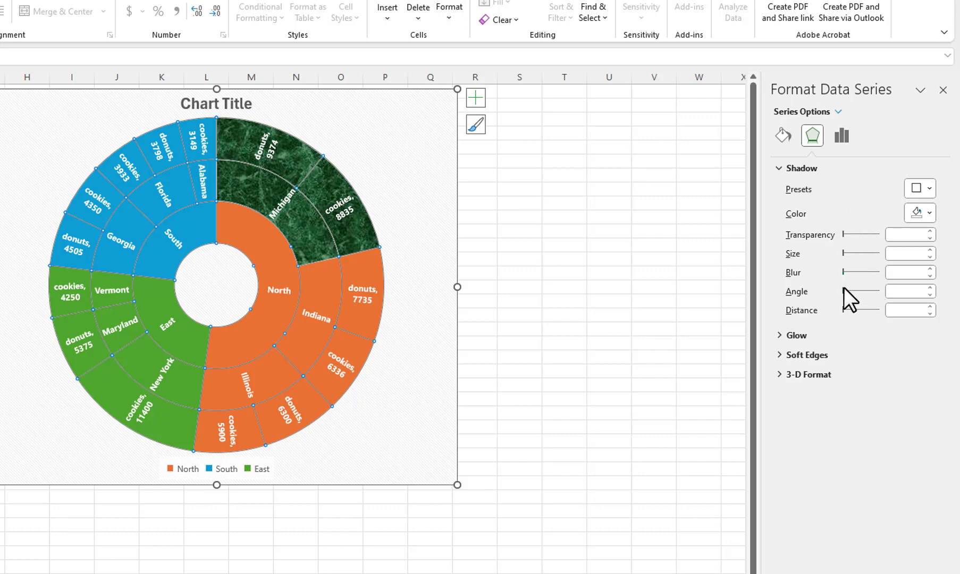
{"action": "left_click_drag", "start_coordinate": [841, 289], "coordinate": [869, 289]}
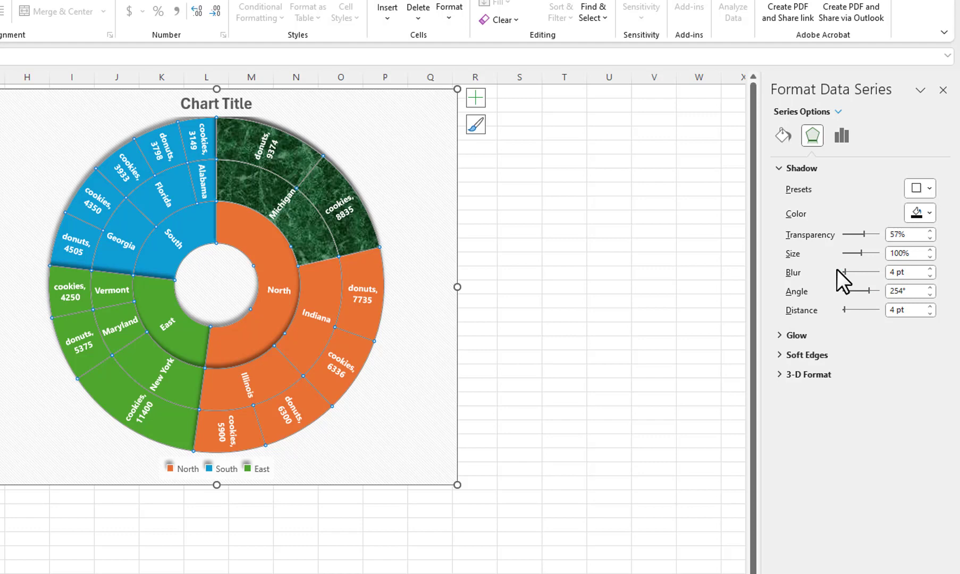
{"action": "left_click", "coordinate": [887, 310]}
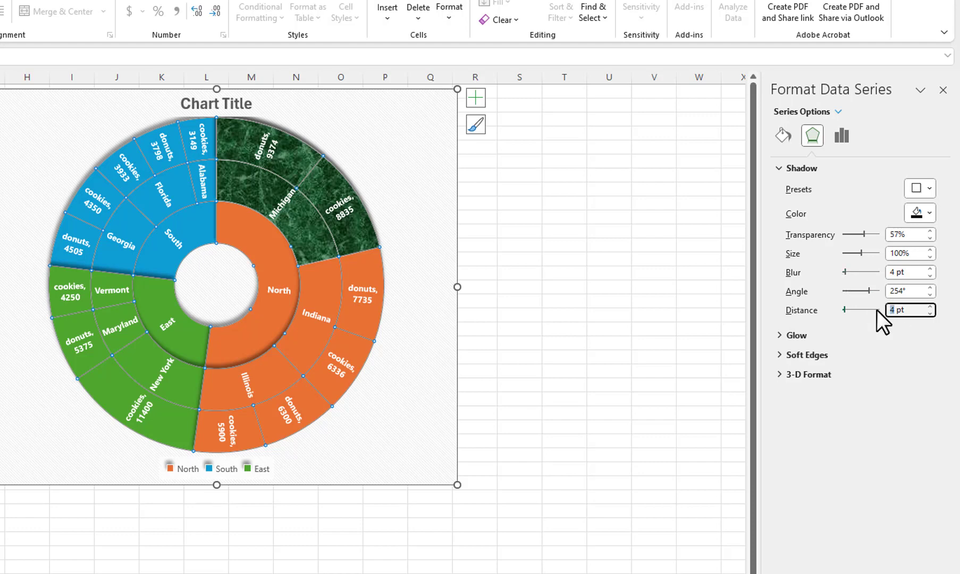
{"action": "type", "text": "7"}
{"action": "key", "text": "Tab"}
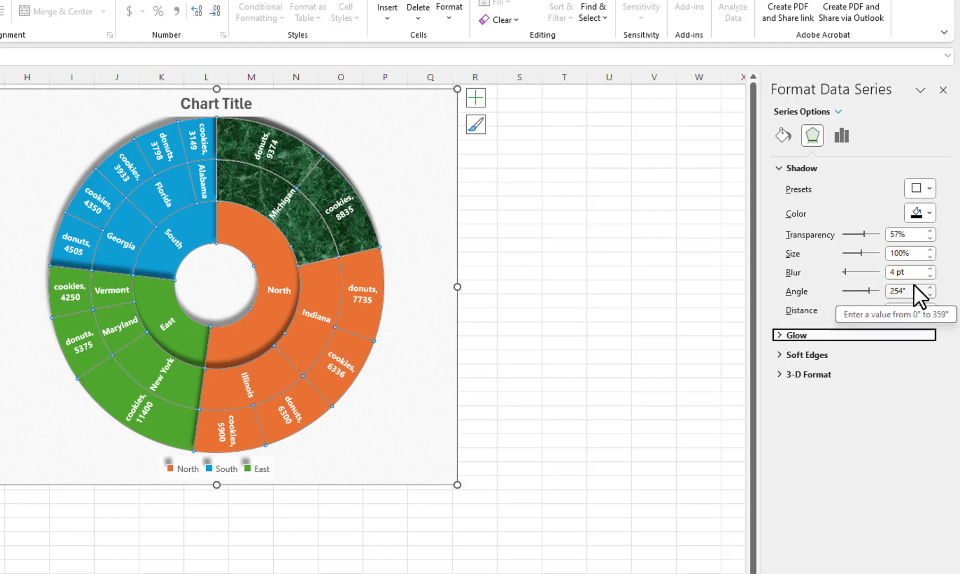
{"action": "left_click", "coordinate": [897, 272]}
{"action": "key", "text": "BackSpace"}
{"action": "type", "text": "28"}
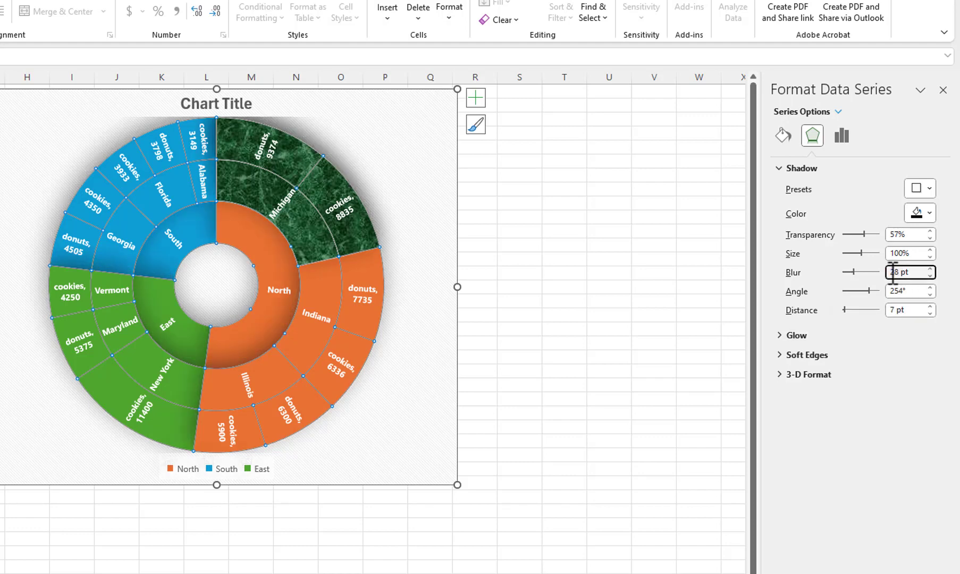